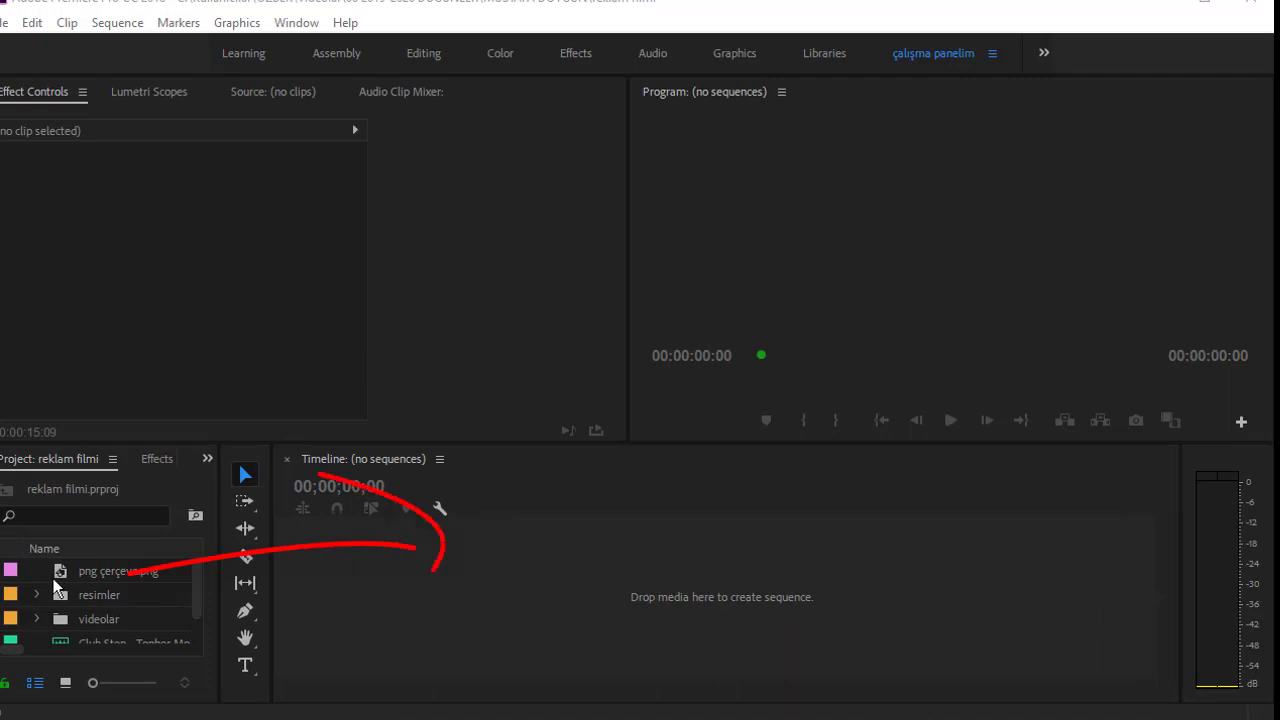
Build a sequence from png çerçeve.png and stretch the frame clip to 1:33:15.
left_click(15, 572)
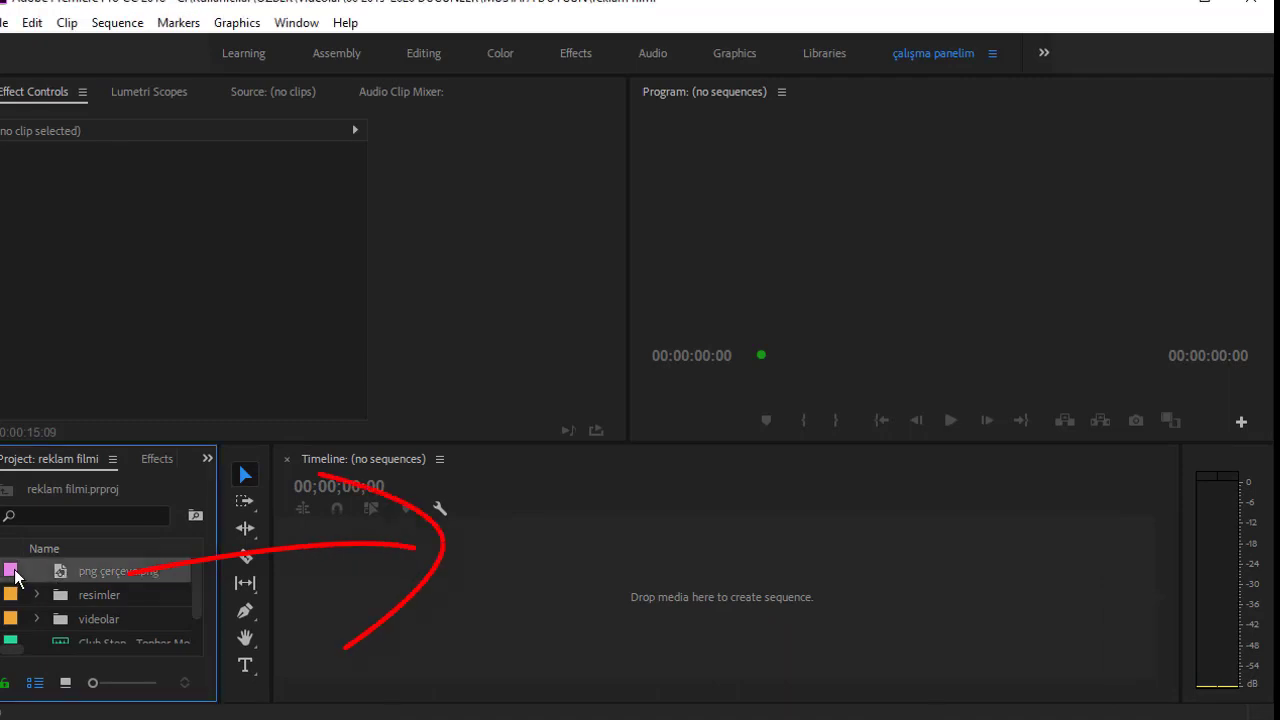
left_click_drag(15, 572, 358, 582)
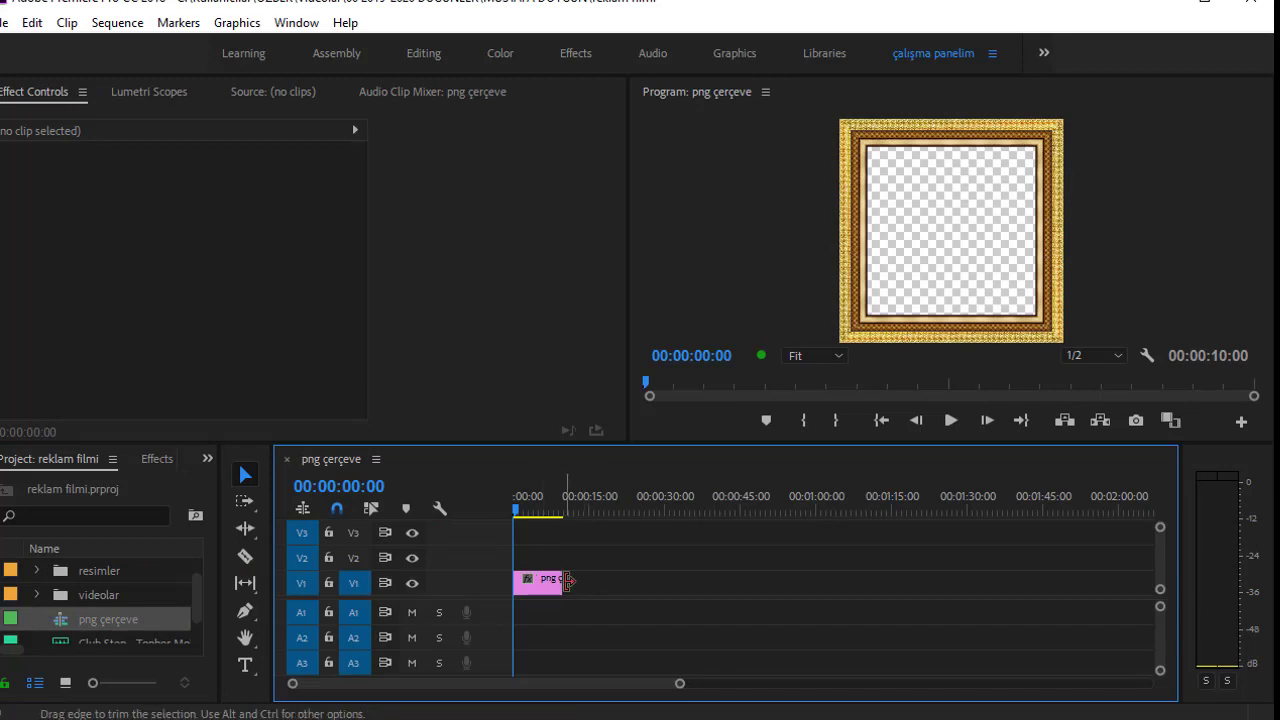
left_click_drag(566, 580, 984, 582)
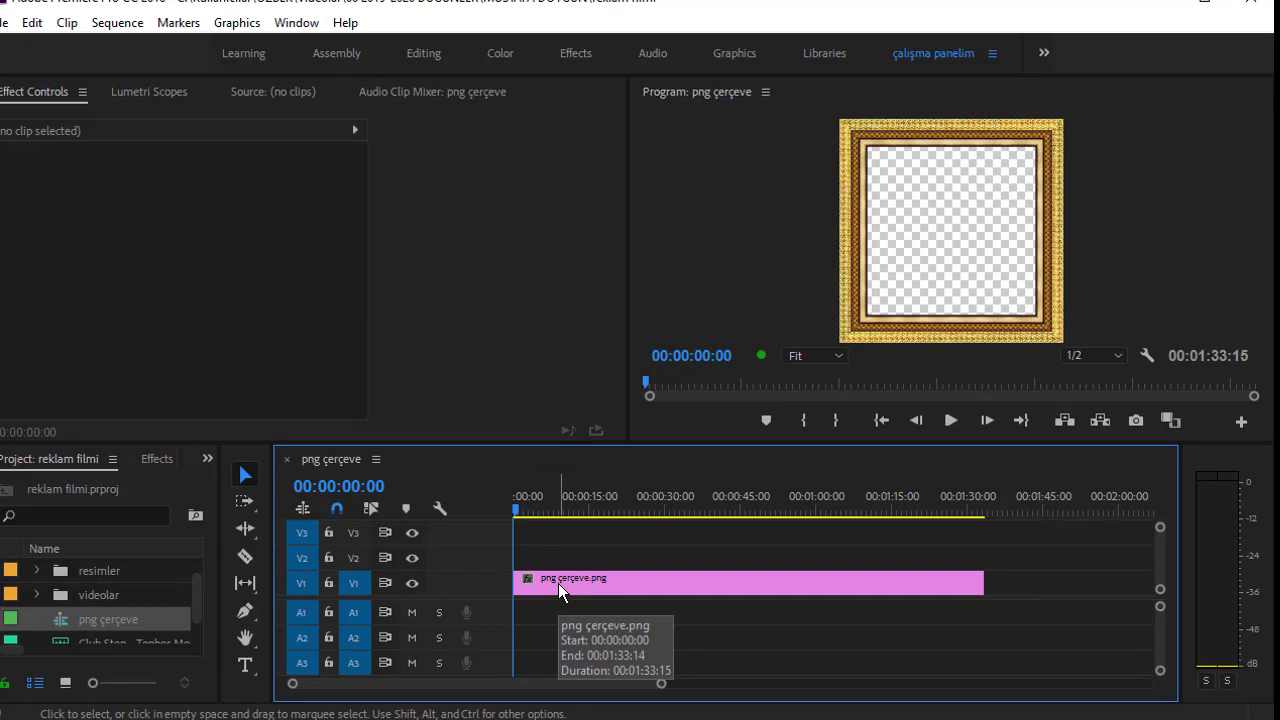
Move the gold frame clip up to track V2 and lock that track.
left_click_drag(558, 583, 558, 558)
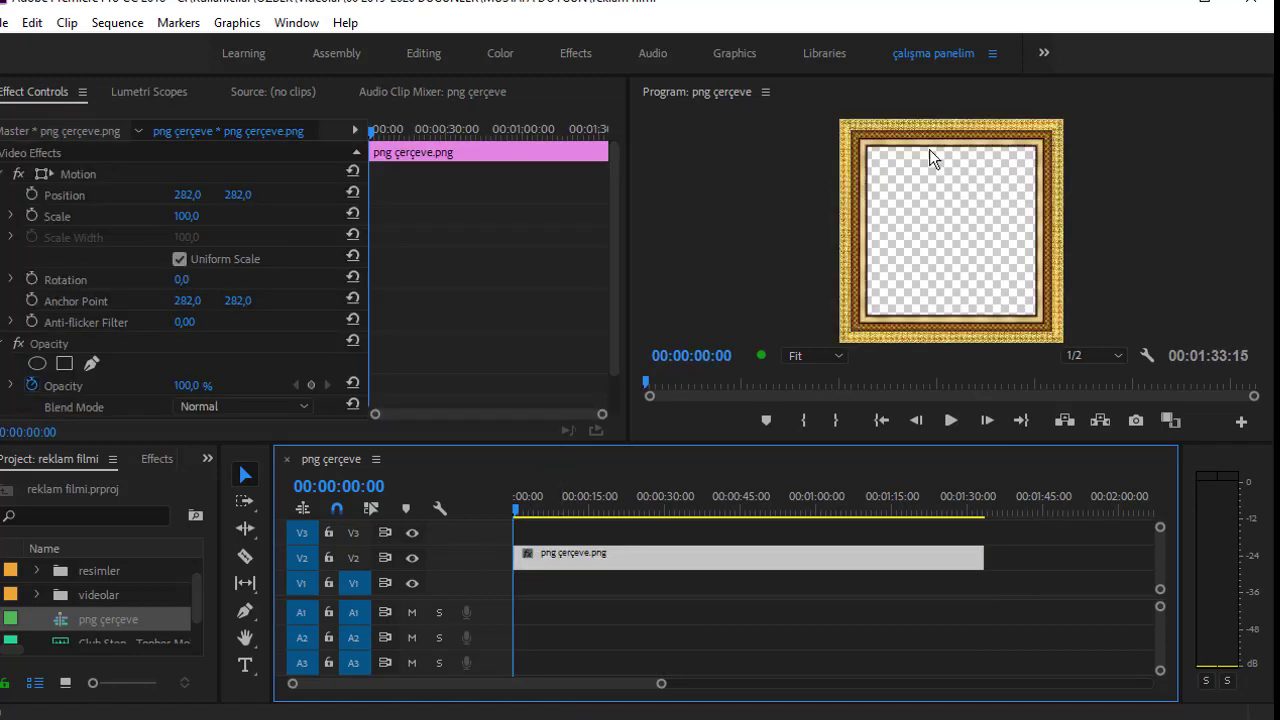
left_click_drag(863, 145, 1042, 204)
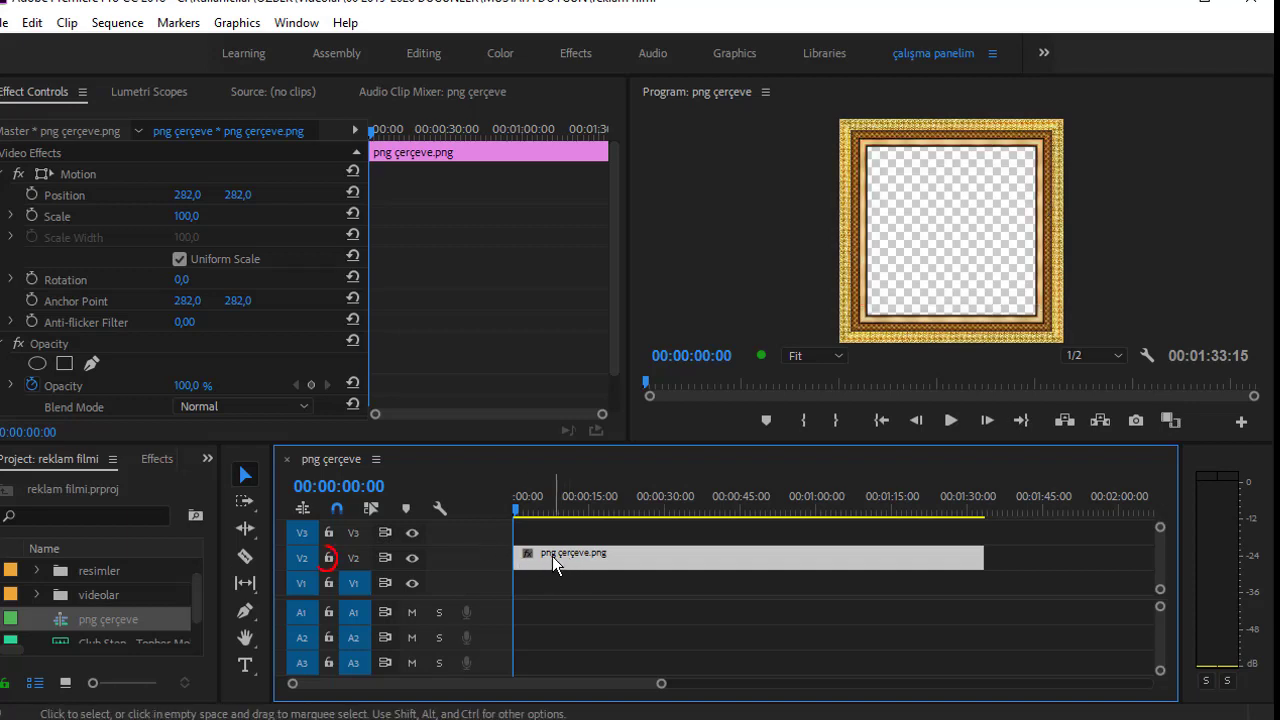
left_click(329, 558)
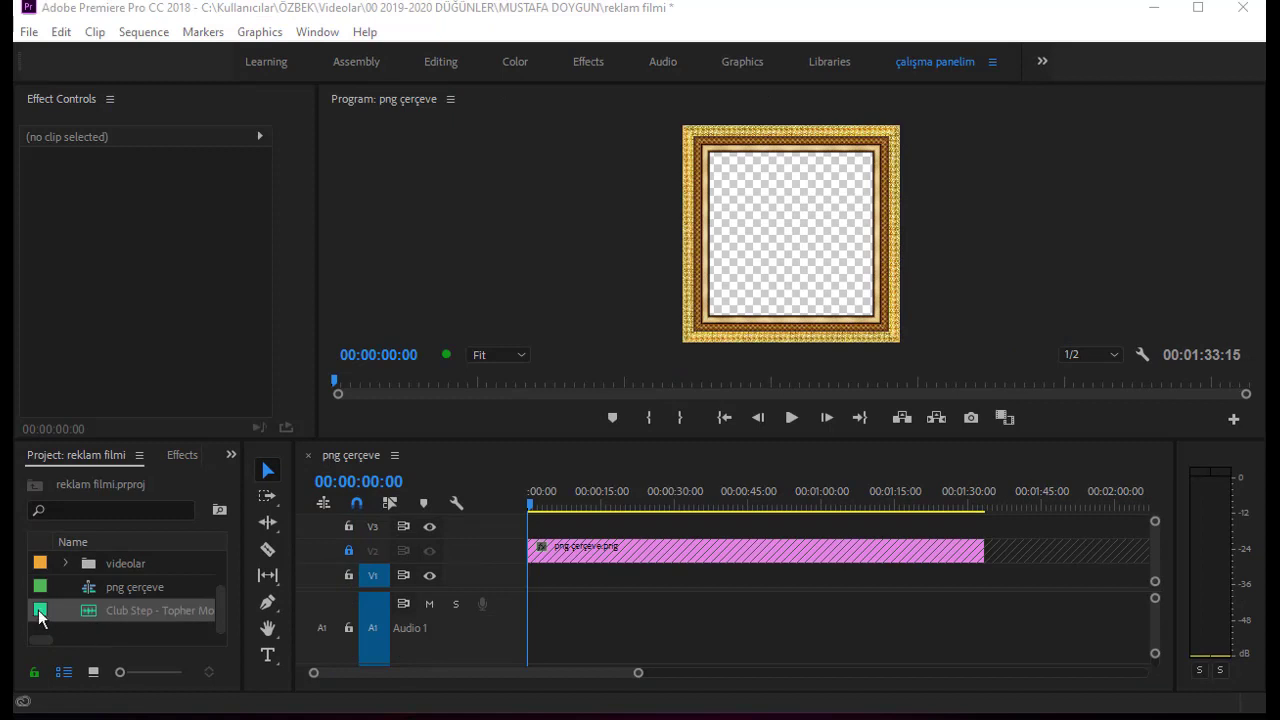
Lay the Club Step music on A1 and mark the first beat near 00:00:01:23.
left_click_drag(150, 612, 540, 625)
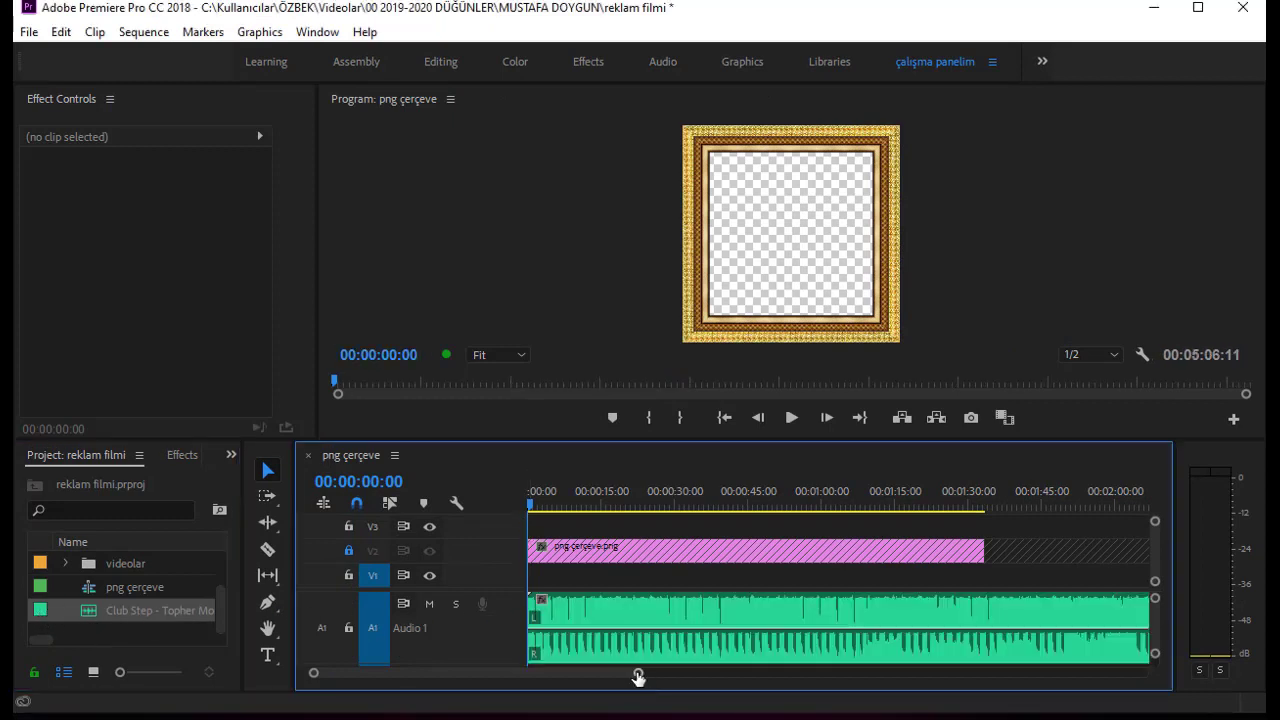
left_click_drag(638, 677, 528, 677)
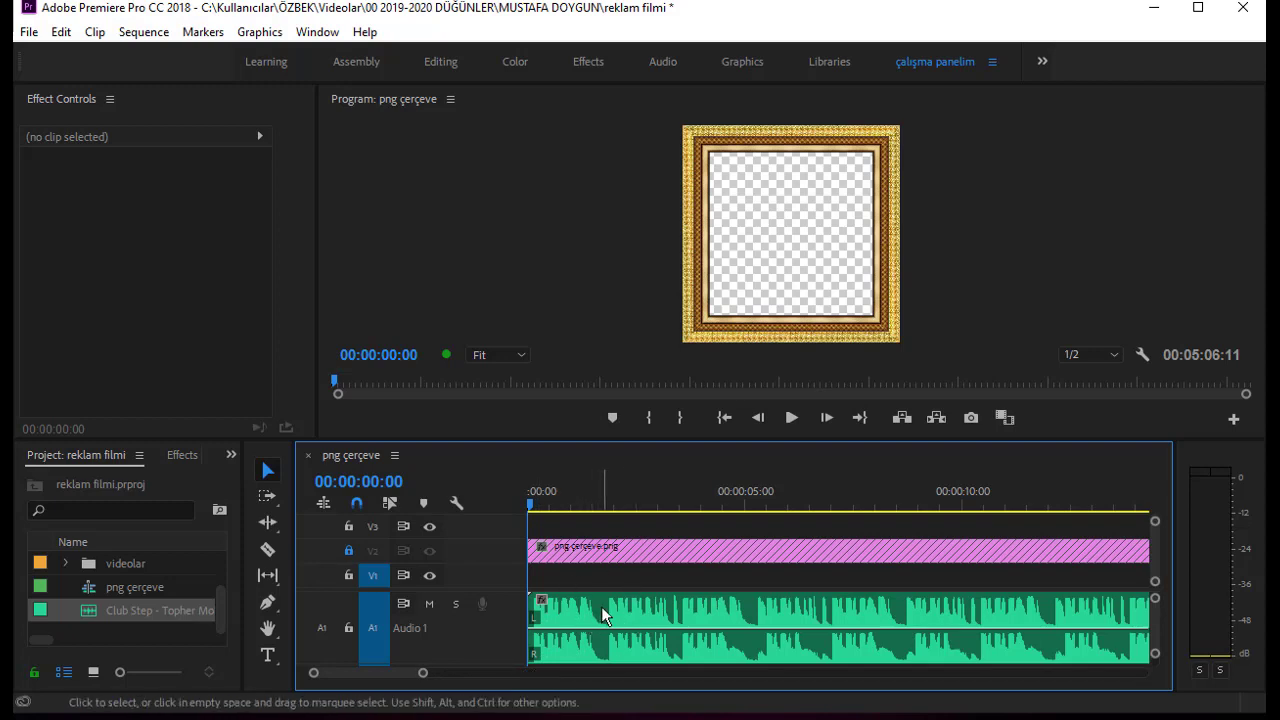
left_click(608, 512)
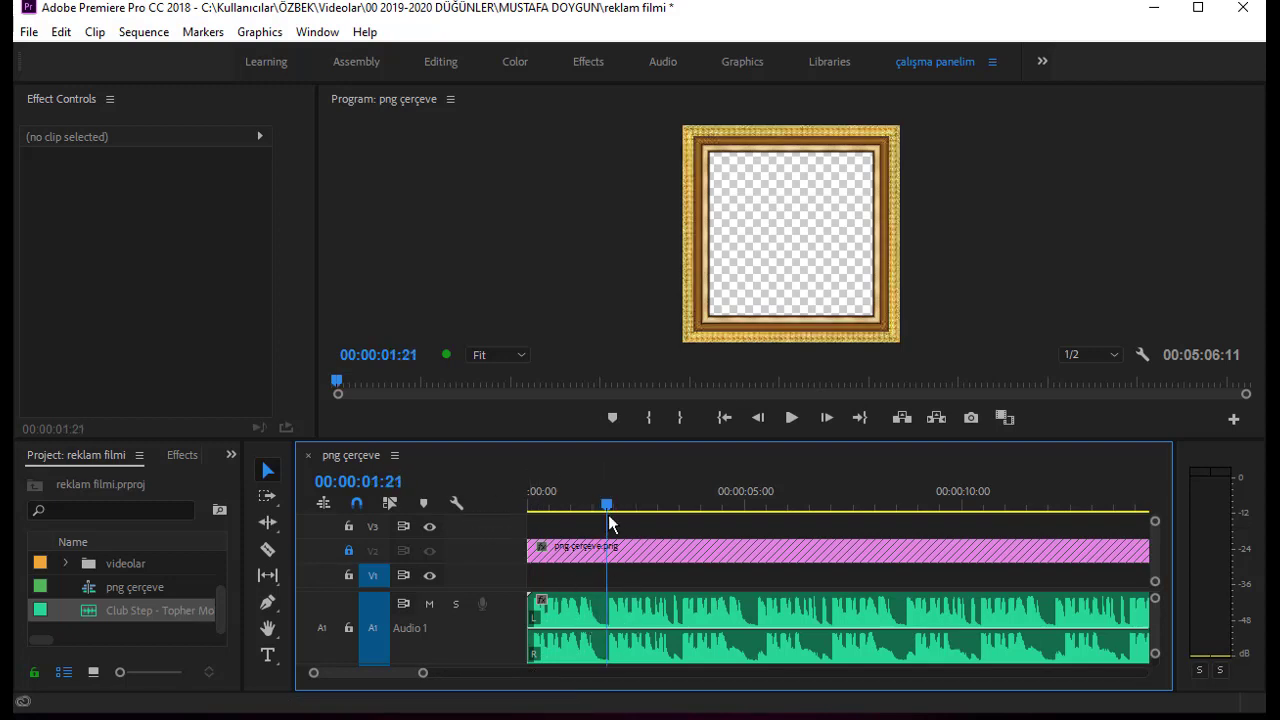
left_click(608, 514)
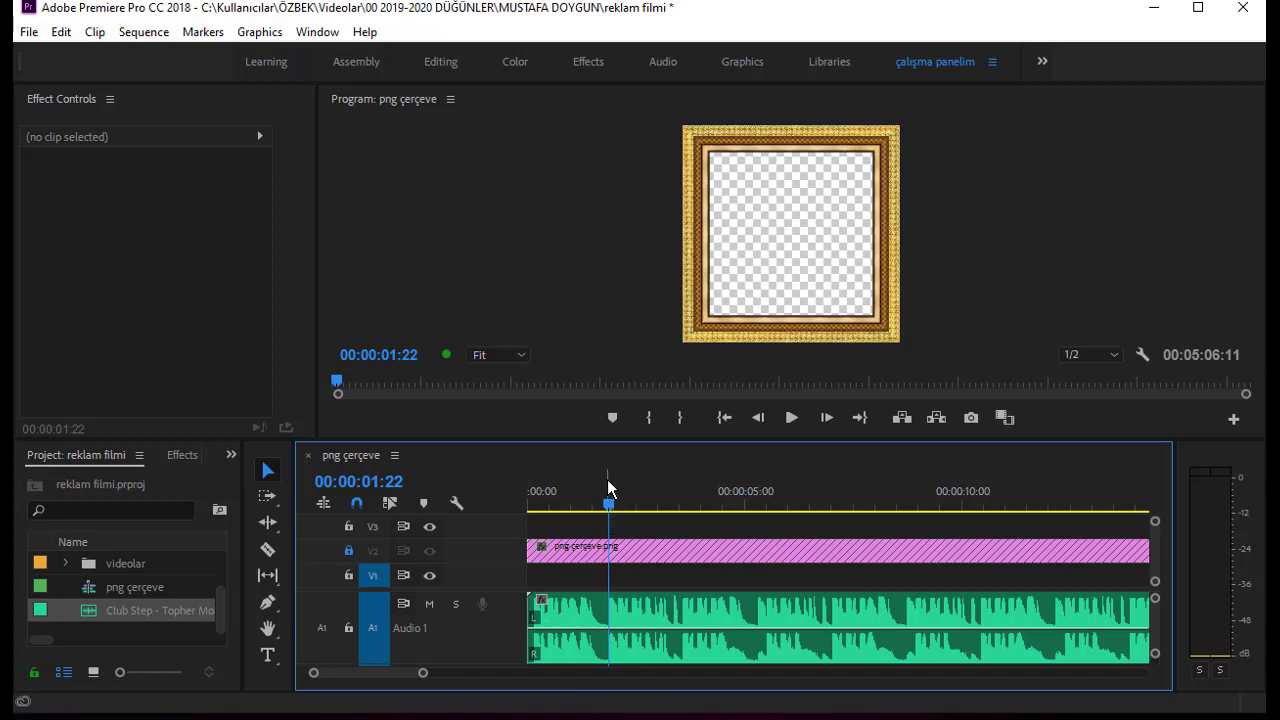
left_click_drag(605, 492, 614, 512)
key("m")
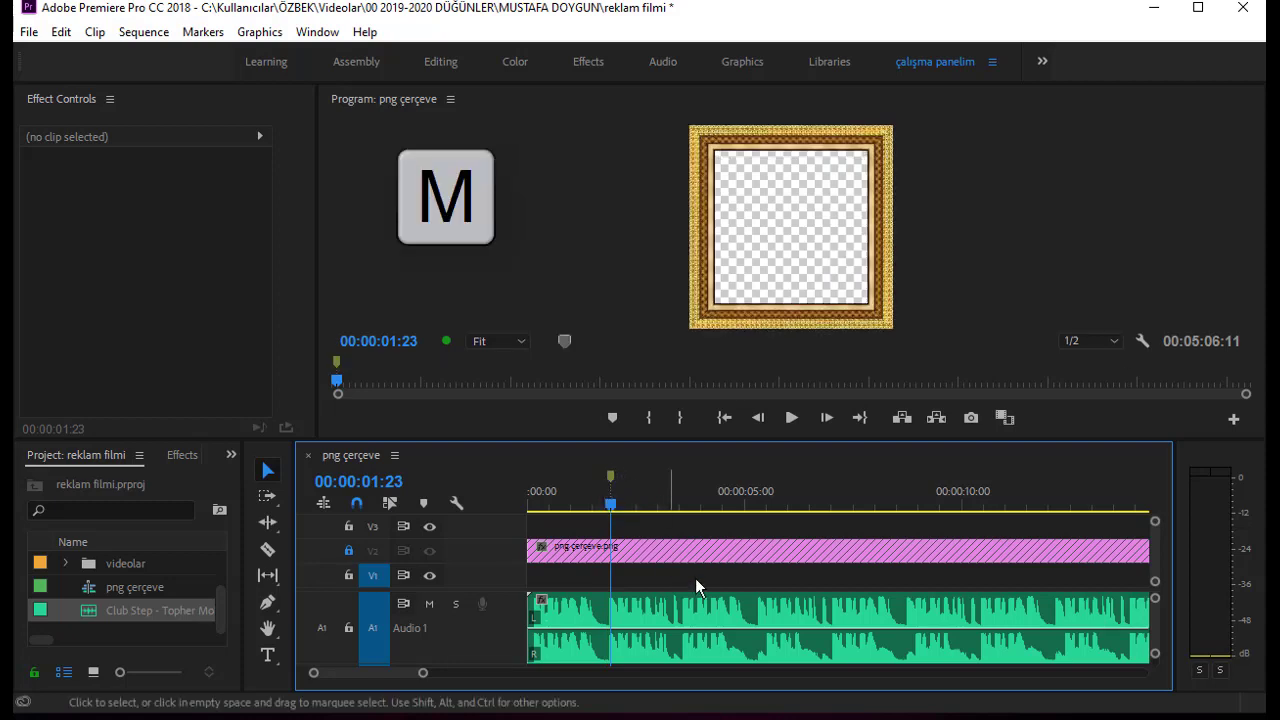
Add markers on the following beats from 00:00:03:14 onward, then return the playhead to the start.
left_click_drag(613, 505, 683, 510)
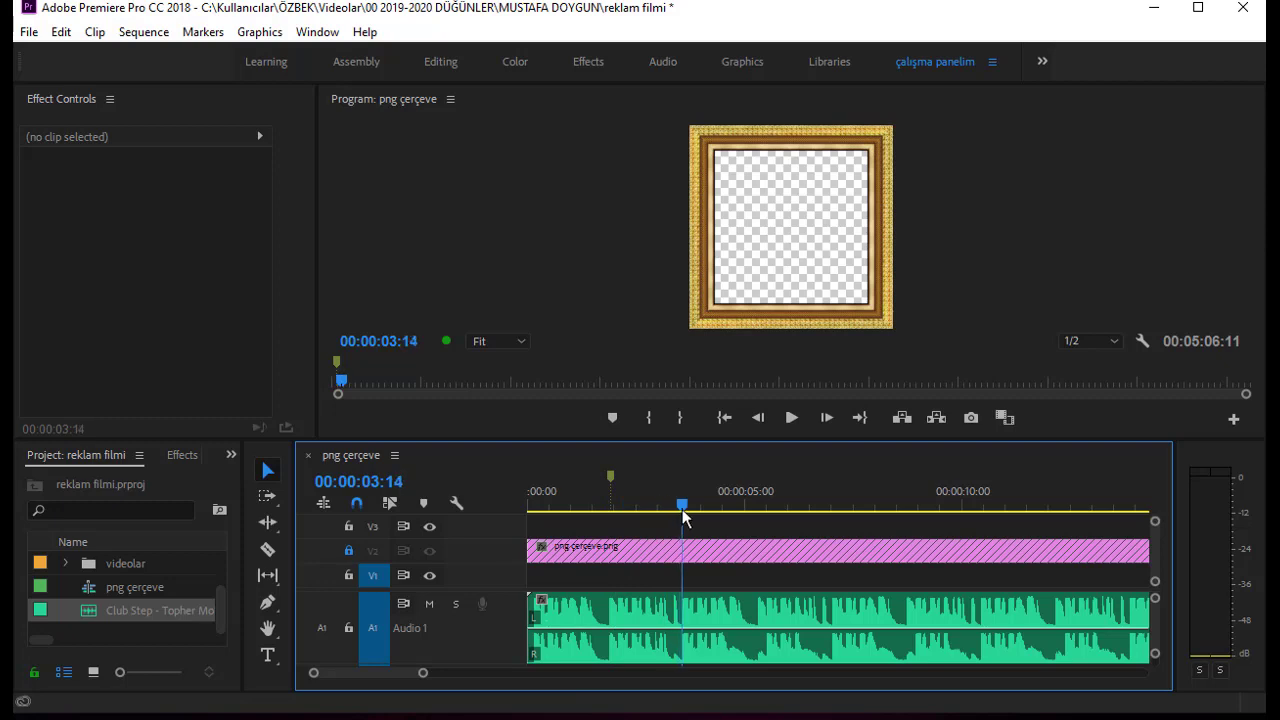
key("m")
left_click_drag(685, 512, 833, 514)
key("m")
key("m")
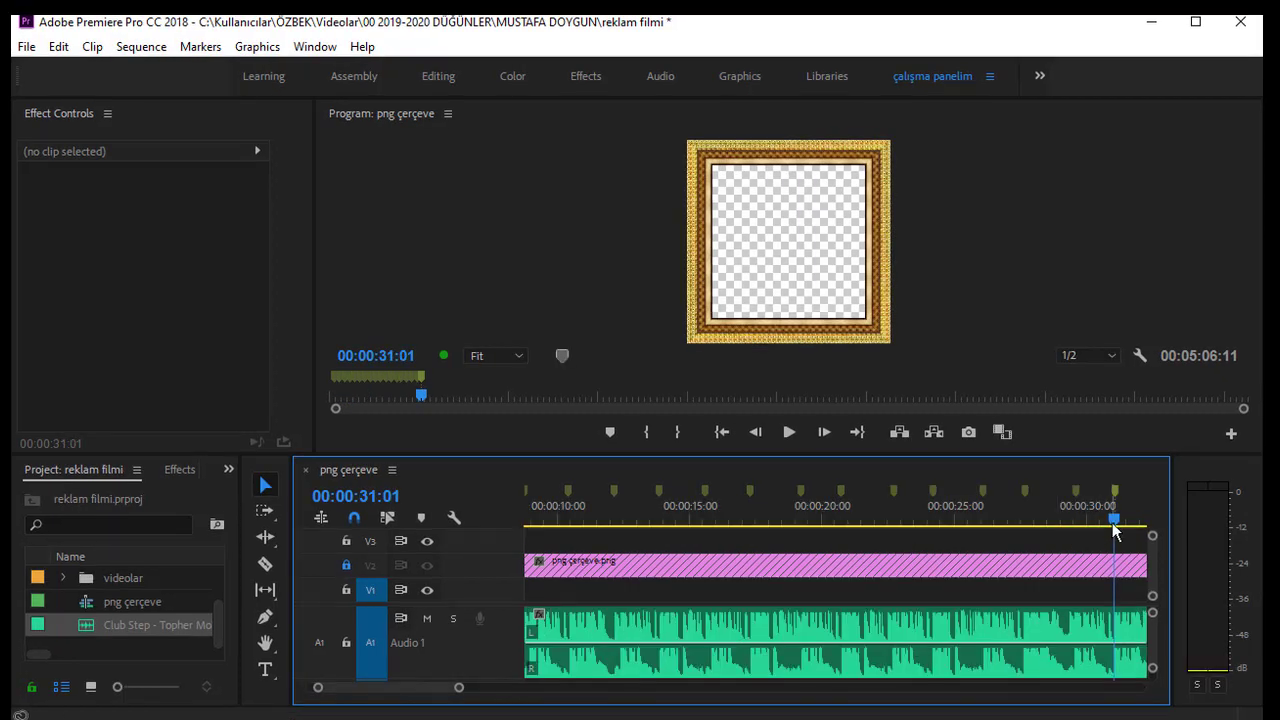
left_click_drag(1116, 509, 1032, 506)
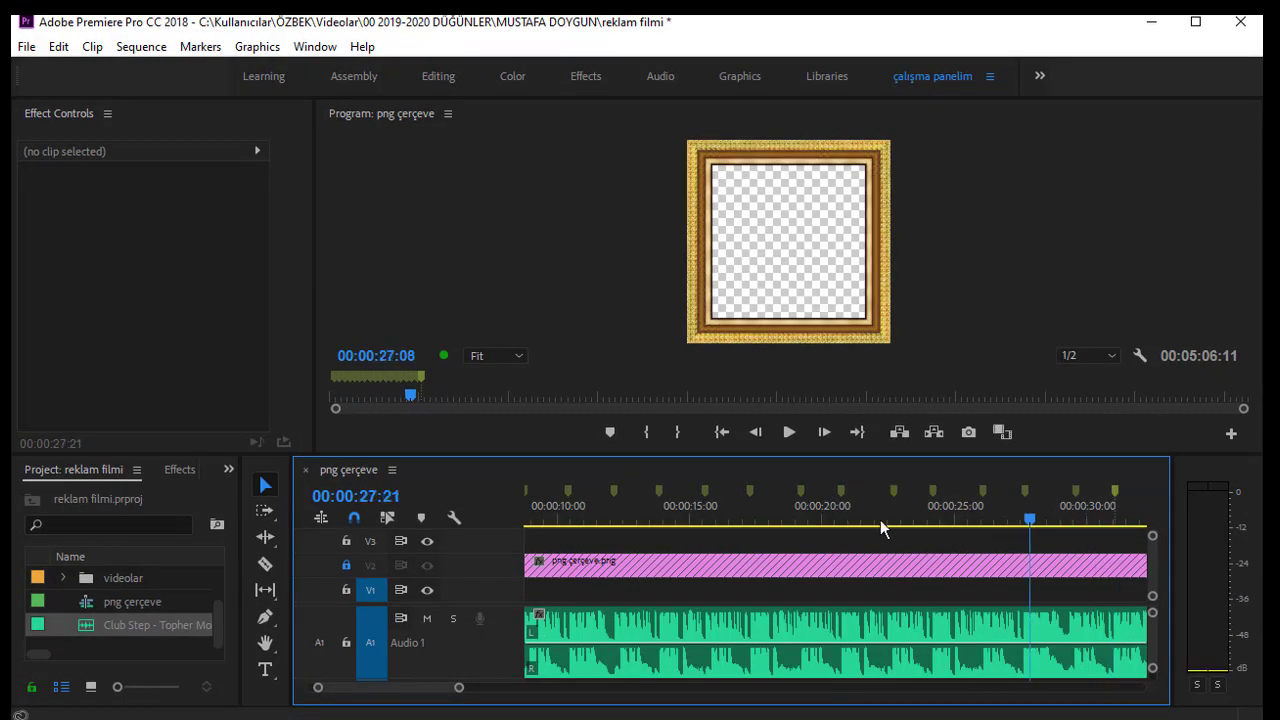
left_click_drag(881, 528, 179, 589)
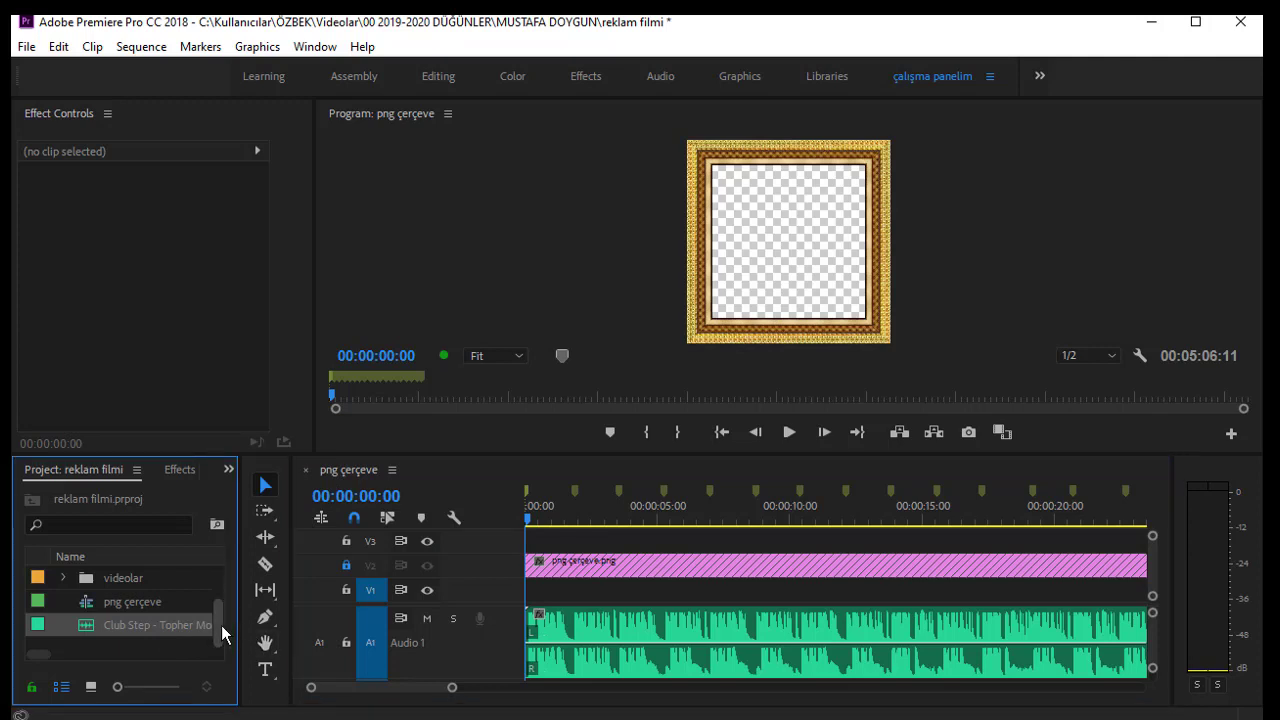
Automate the photos to the sequence, placing them on the beat markers.
left_click_drag(221, 628, 222, 606)
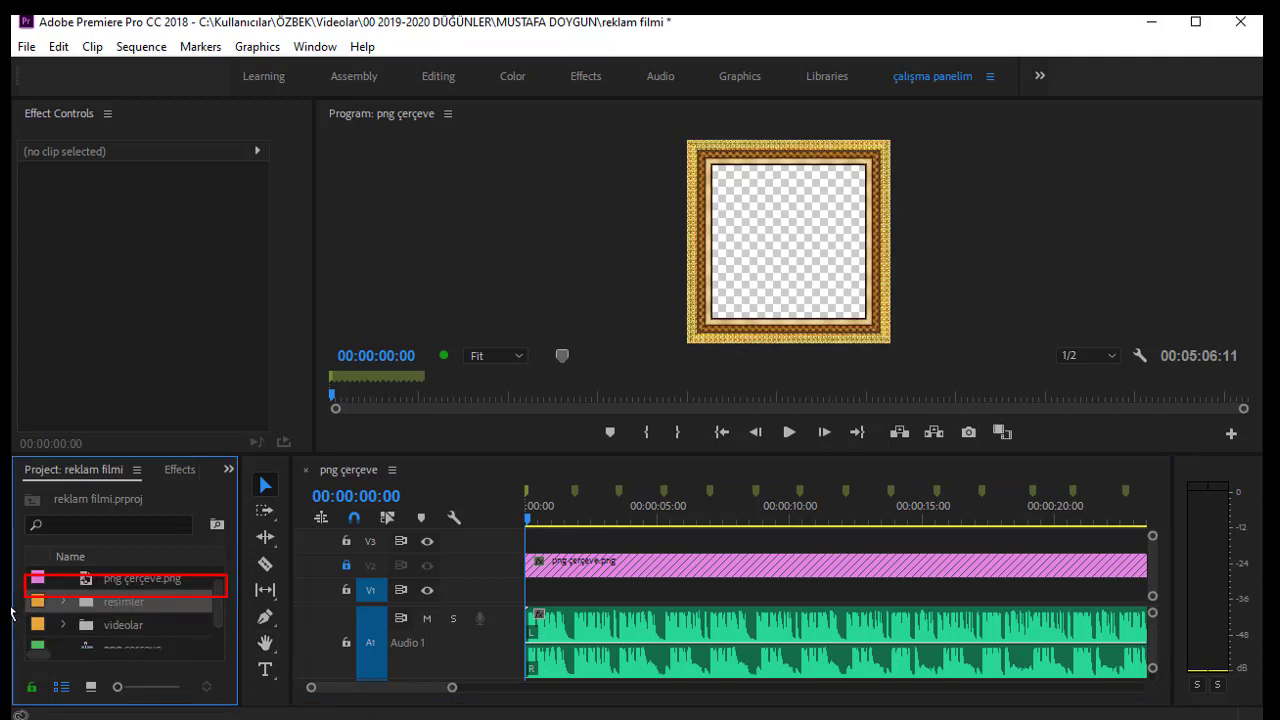
left_click_drag(240, 655, 348, 662)
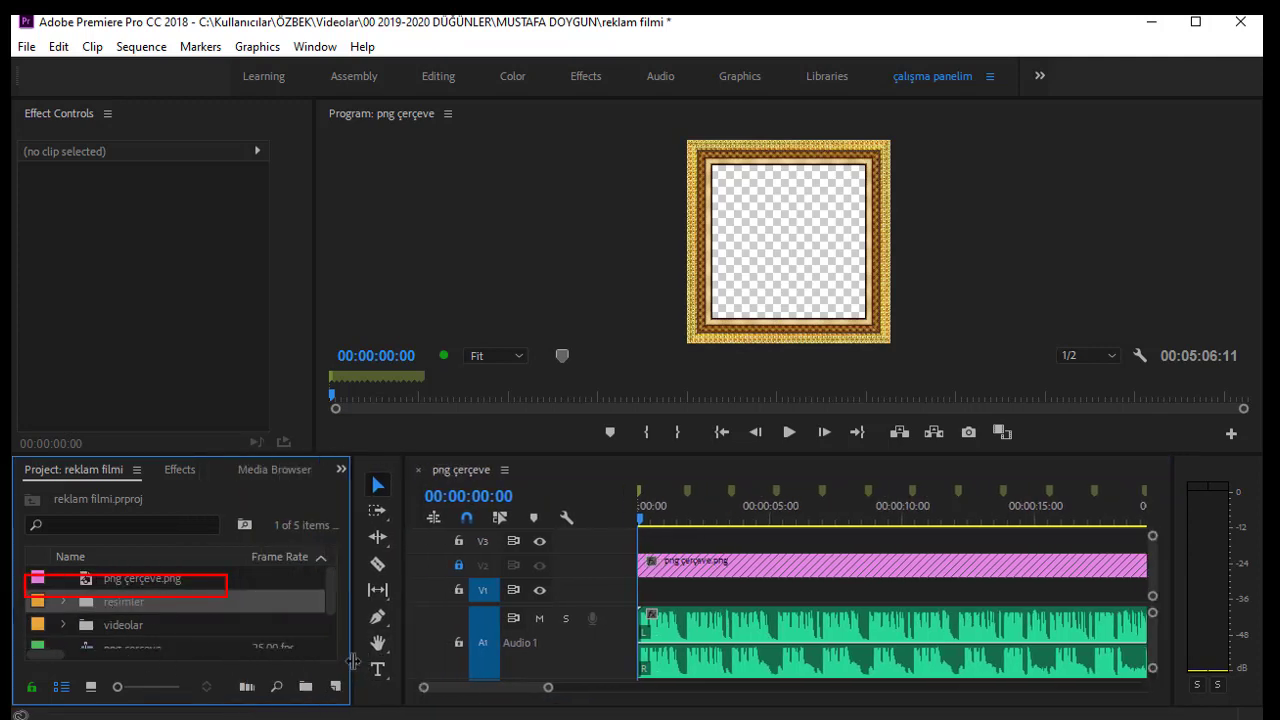
left_click(247, 688)
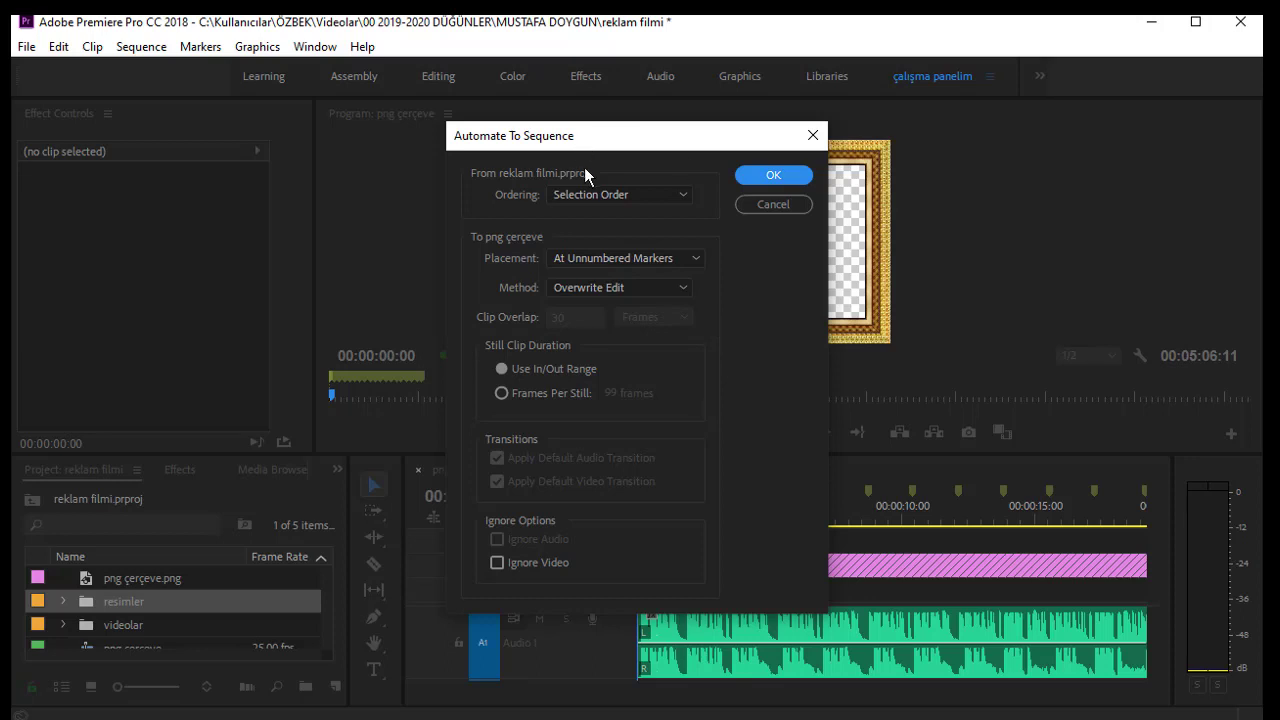
left_click_drag(481, 237, 545, 255)
left_click(695, 256)
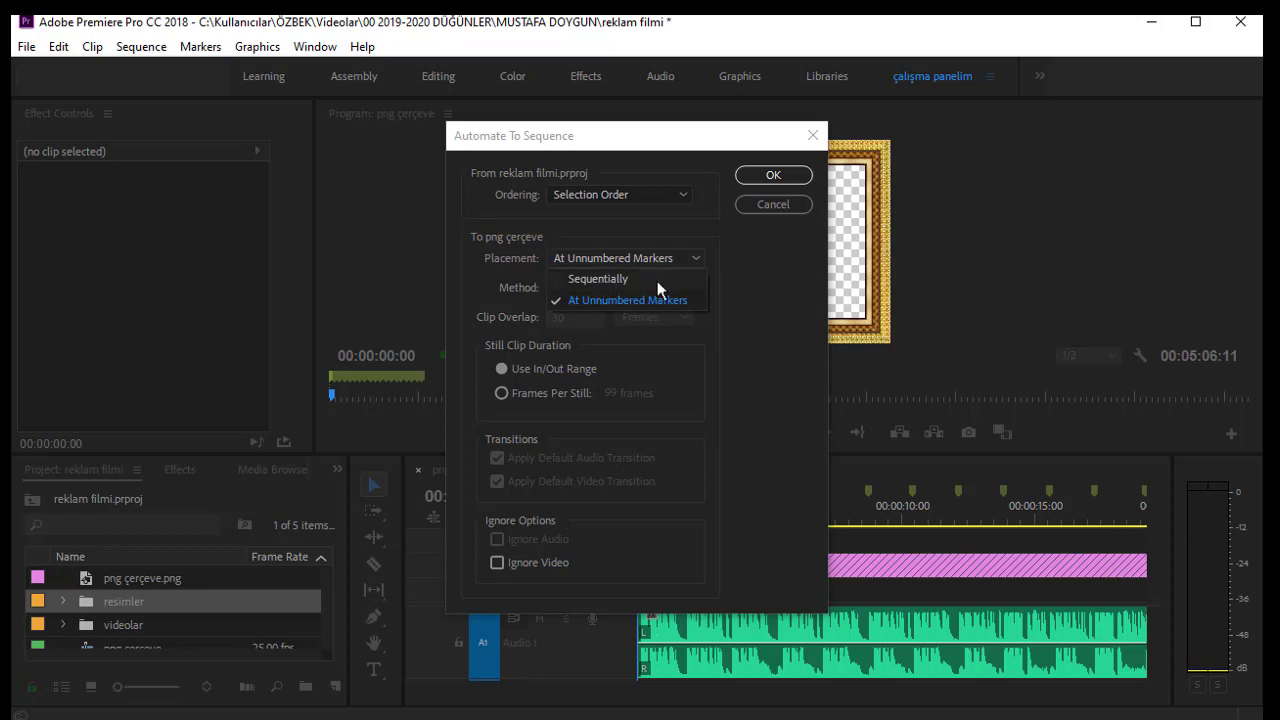
left_click(773, 176)
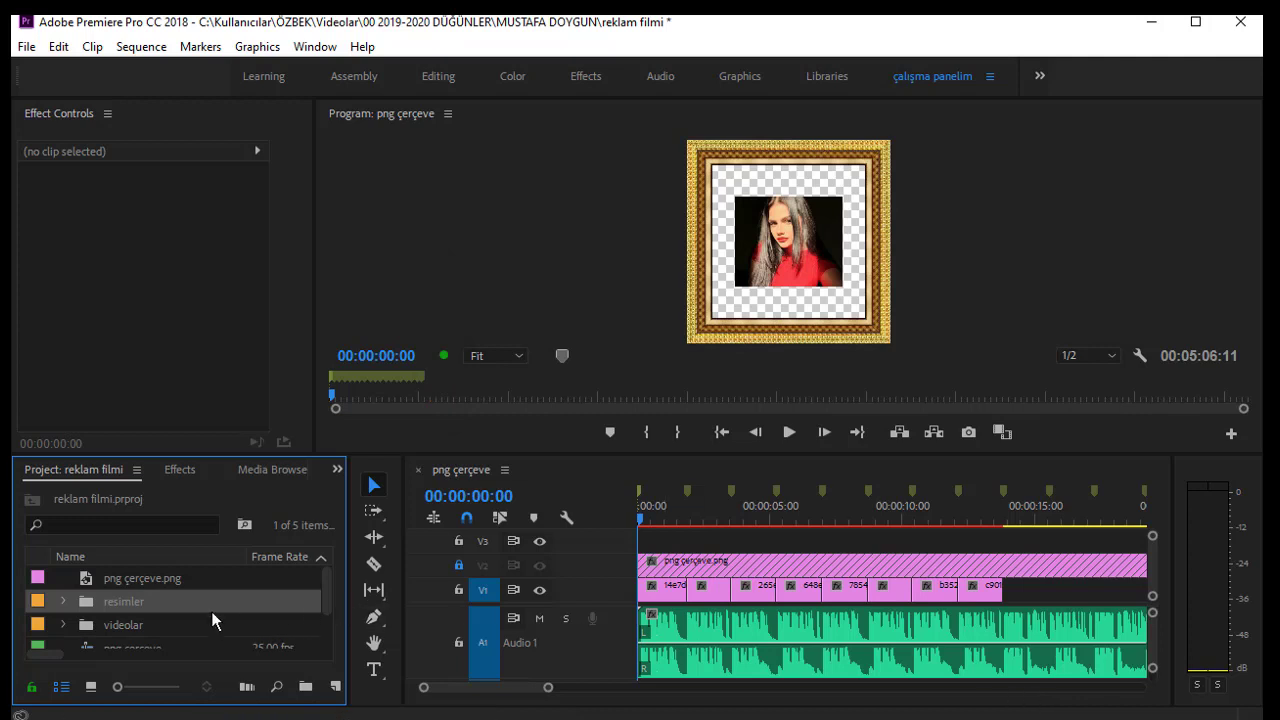
Place the videolar clips from 00:00:13:21 onto the remaining markers.
left_click(121, 626)
right_click(121, 630)
left_click(110, 627)
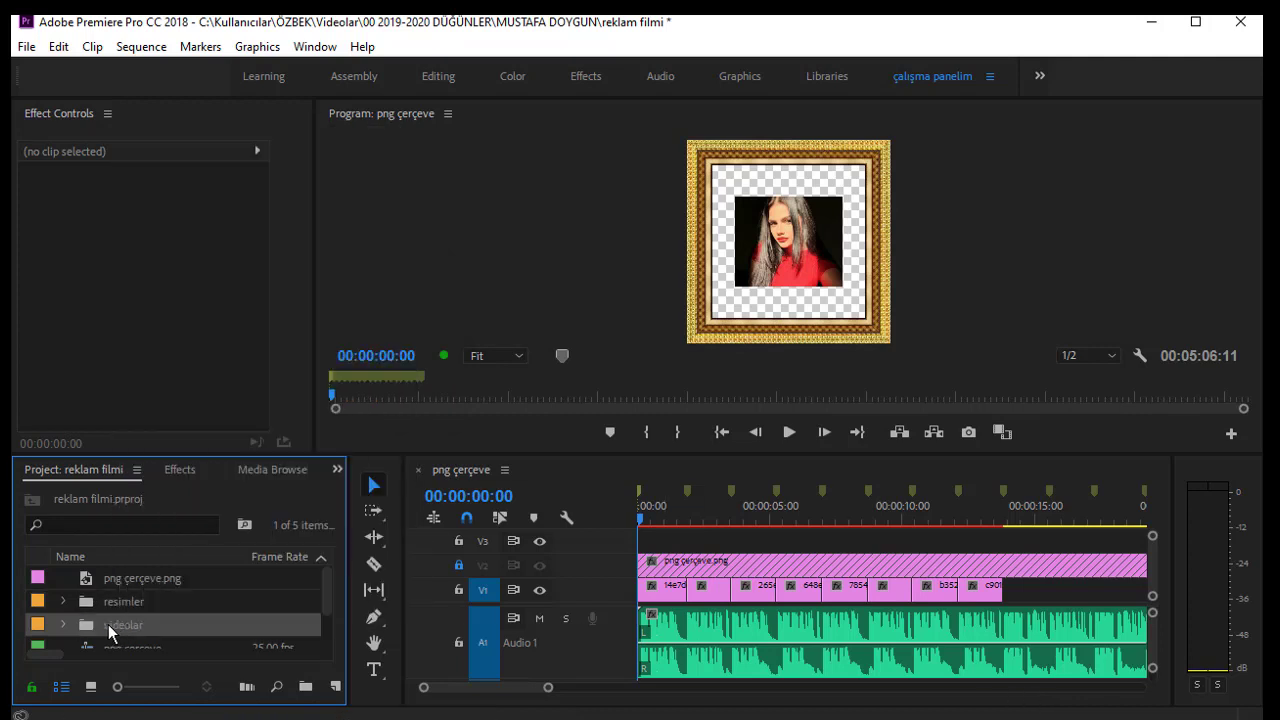
left_click(1000, 520)
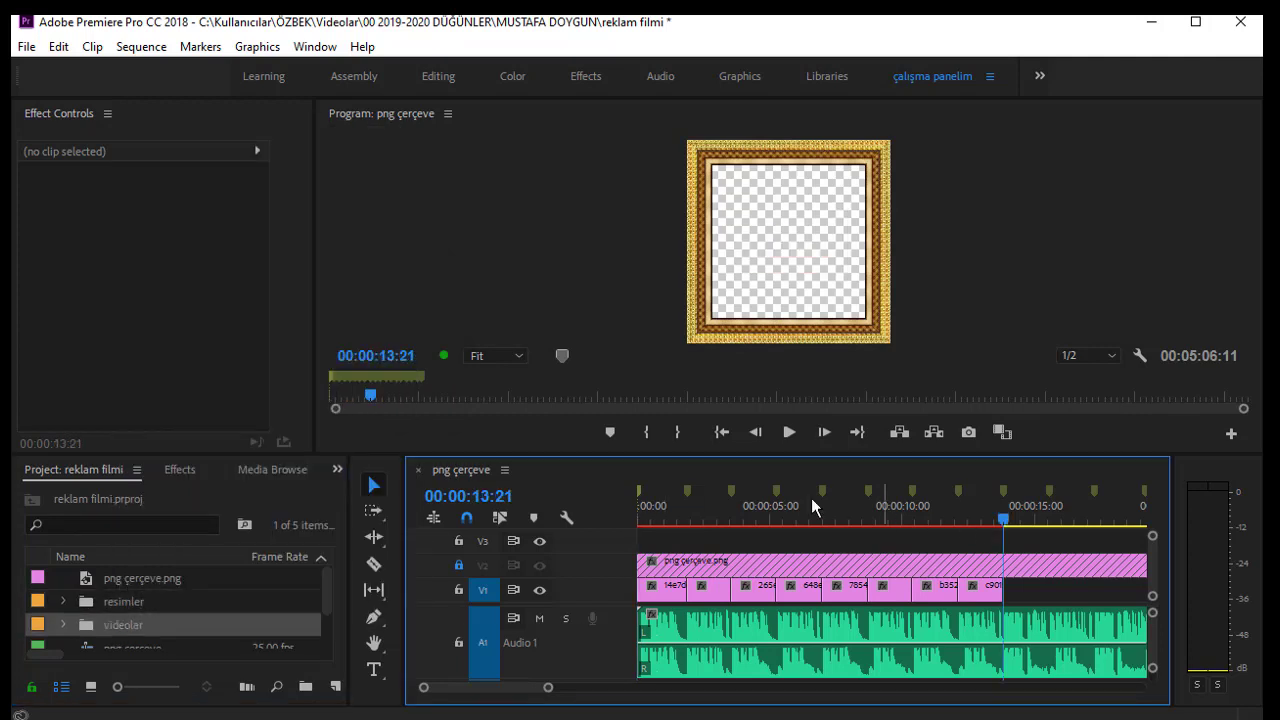
left_click(246, 687)
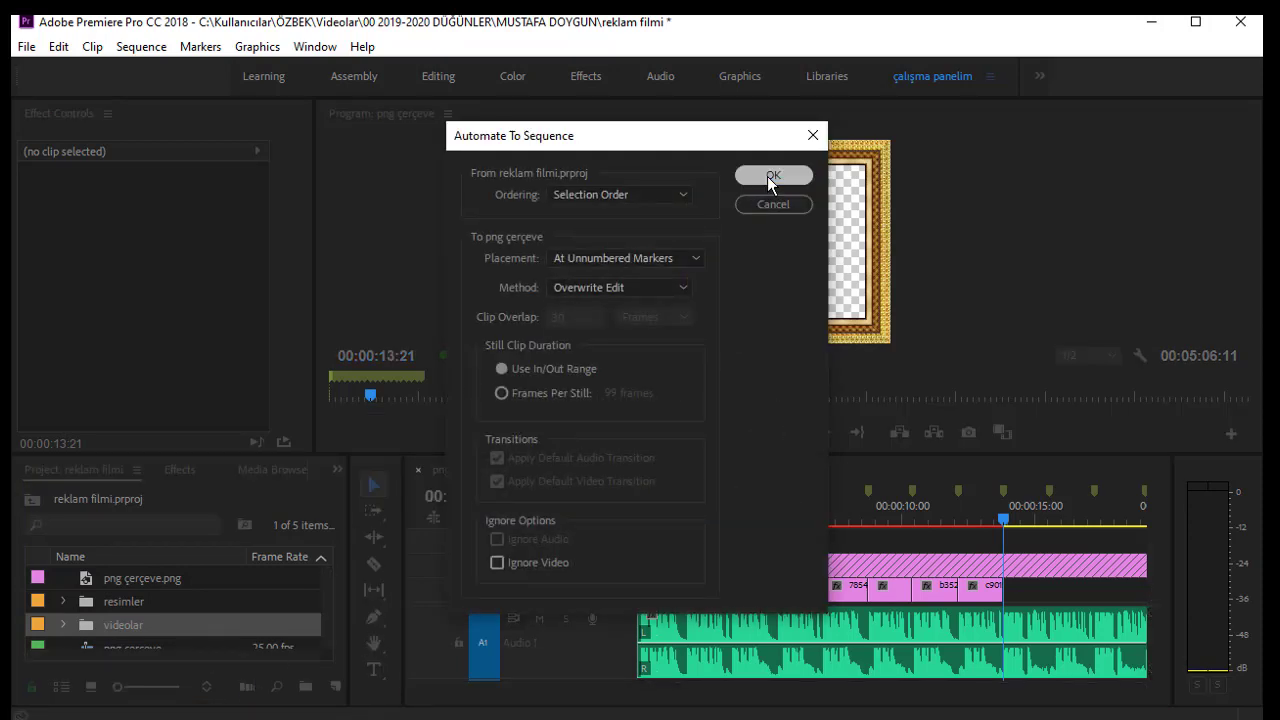
left_click(767, 176)
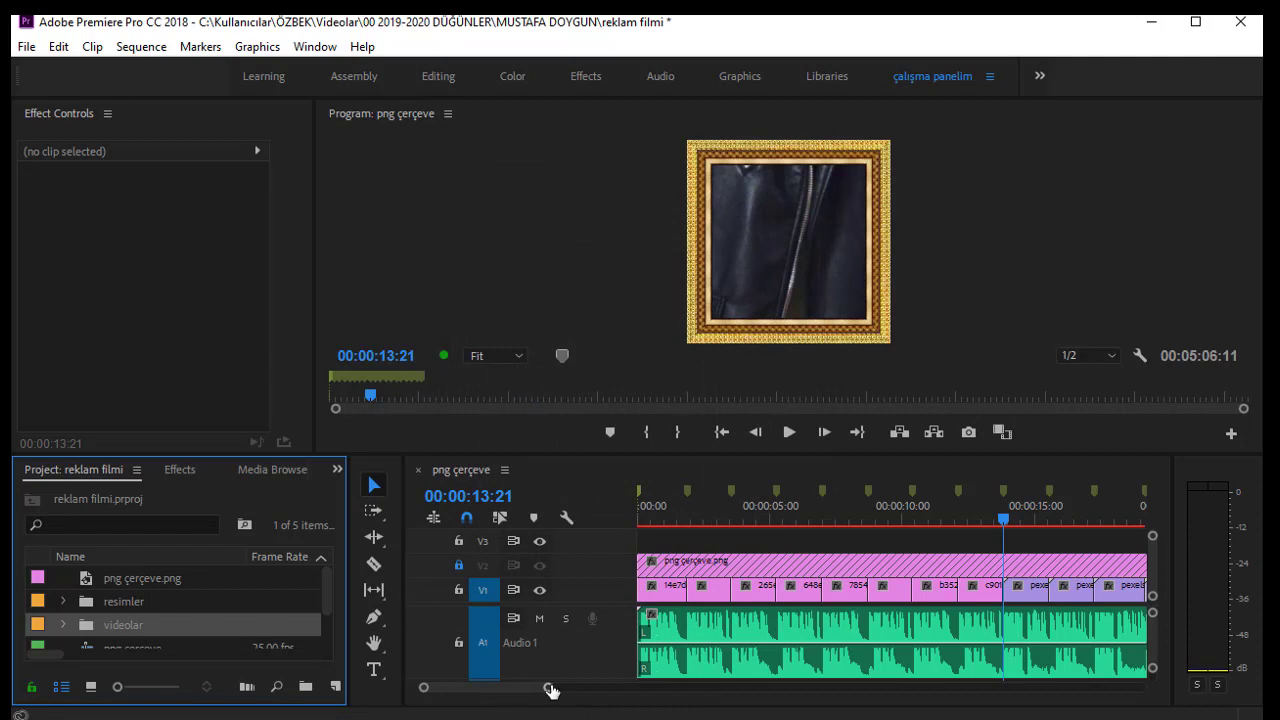
left_click_drag(548, 687, 837, 688)
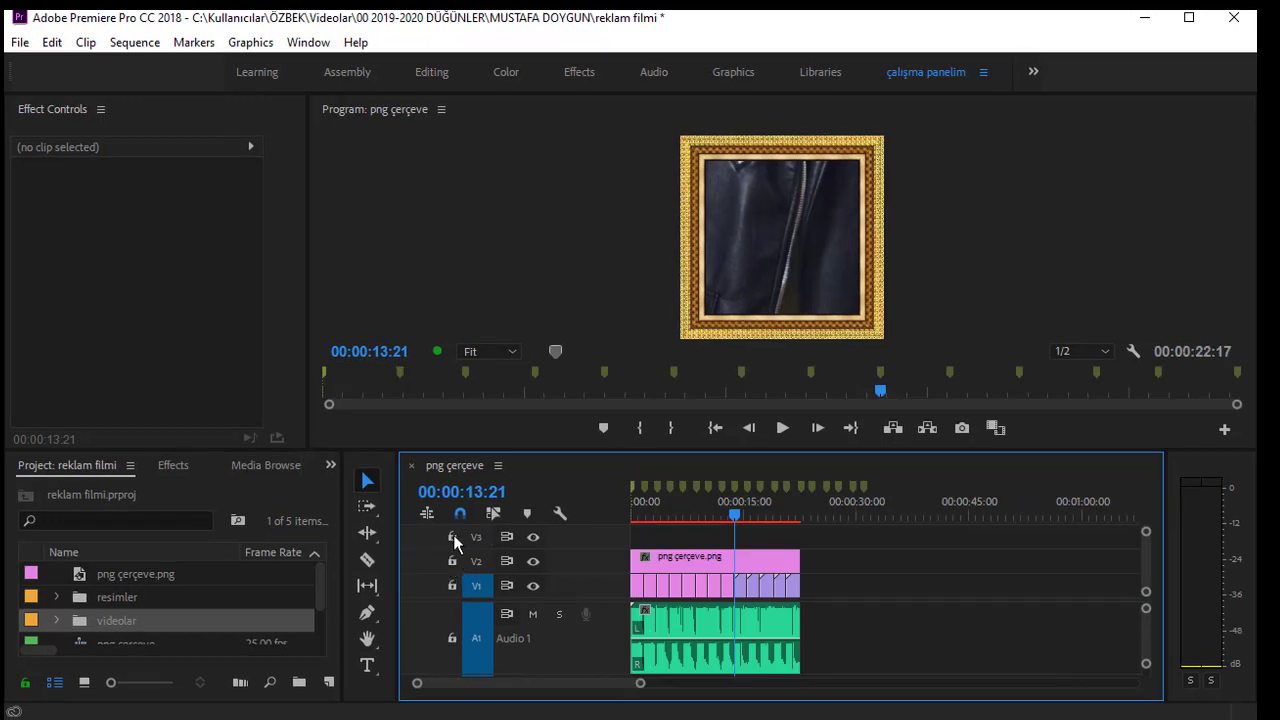
Lock the frame track and scale the first photo to frame size.
left_click(452, 562)
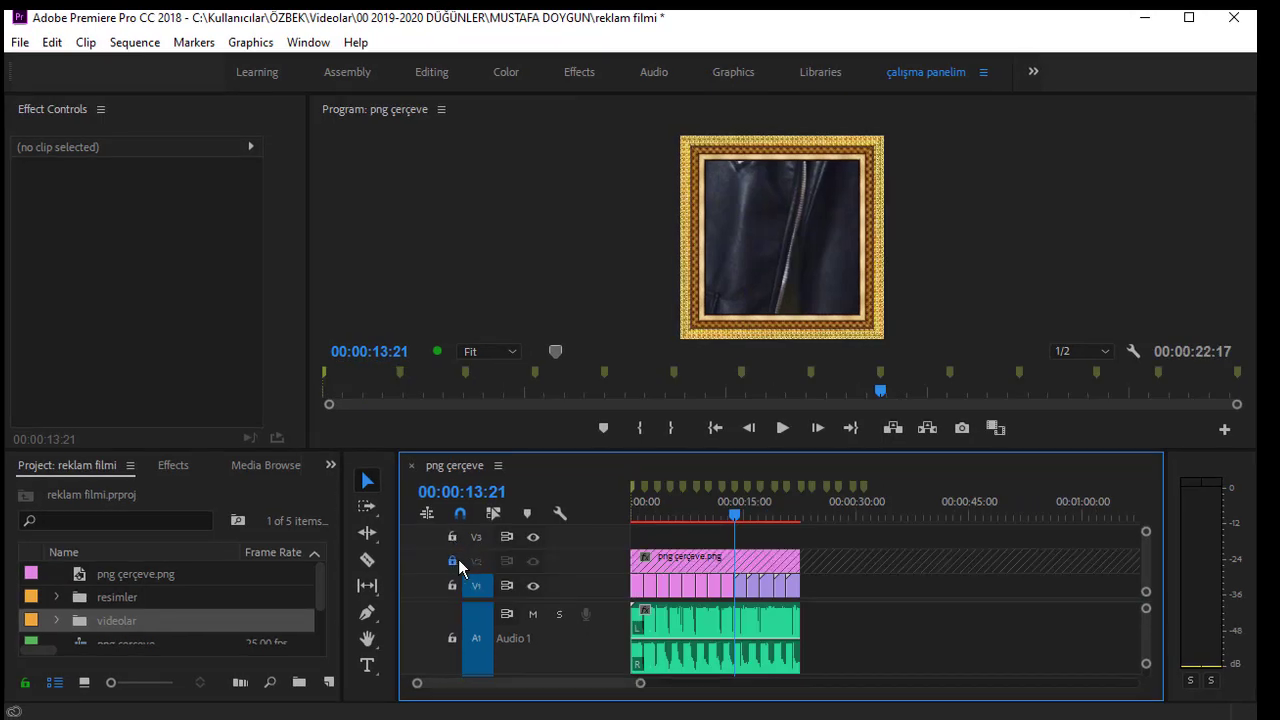
left_click_drag(733, 512, 632, 512)
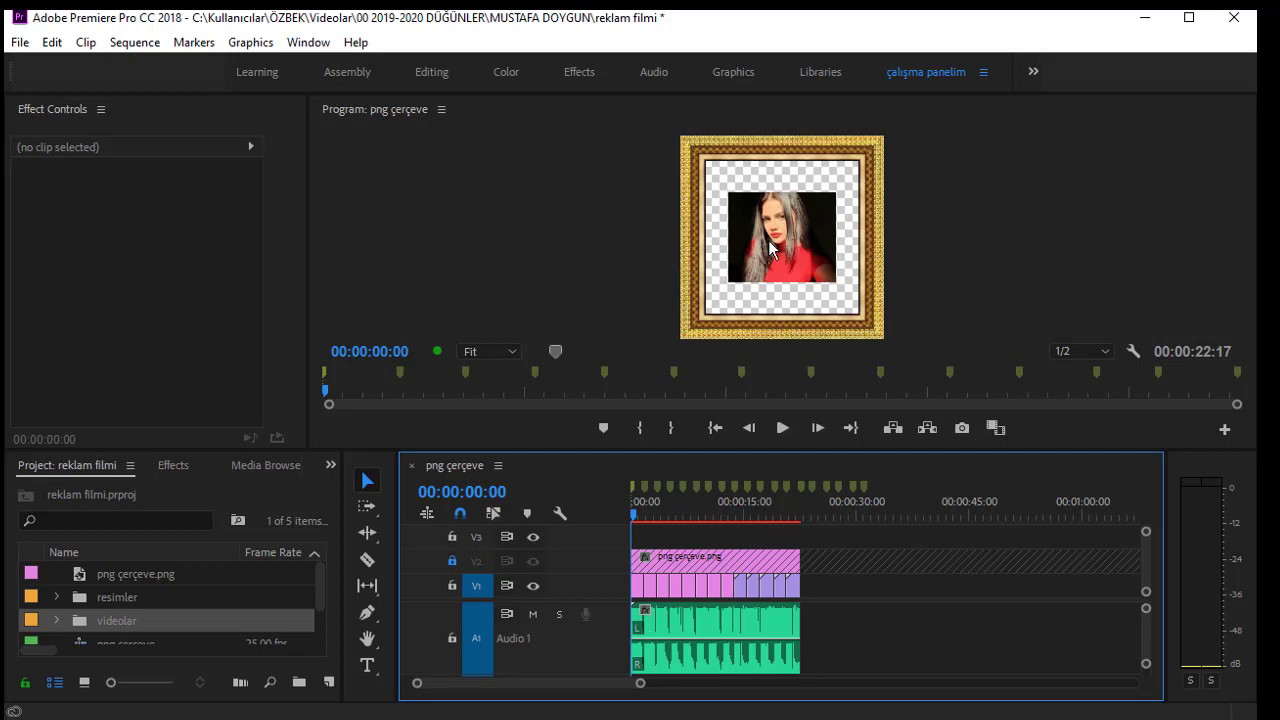
left_click(638, 590)
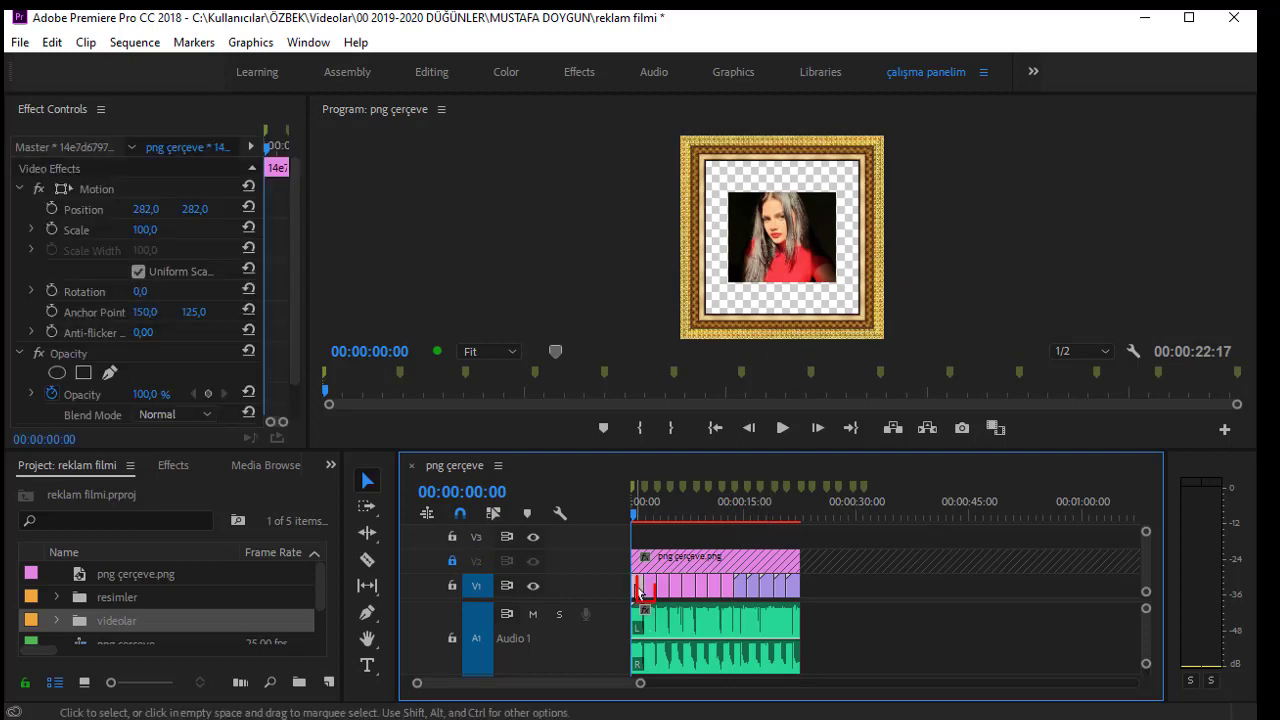
right_click(640, 590)
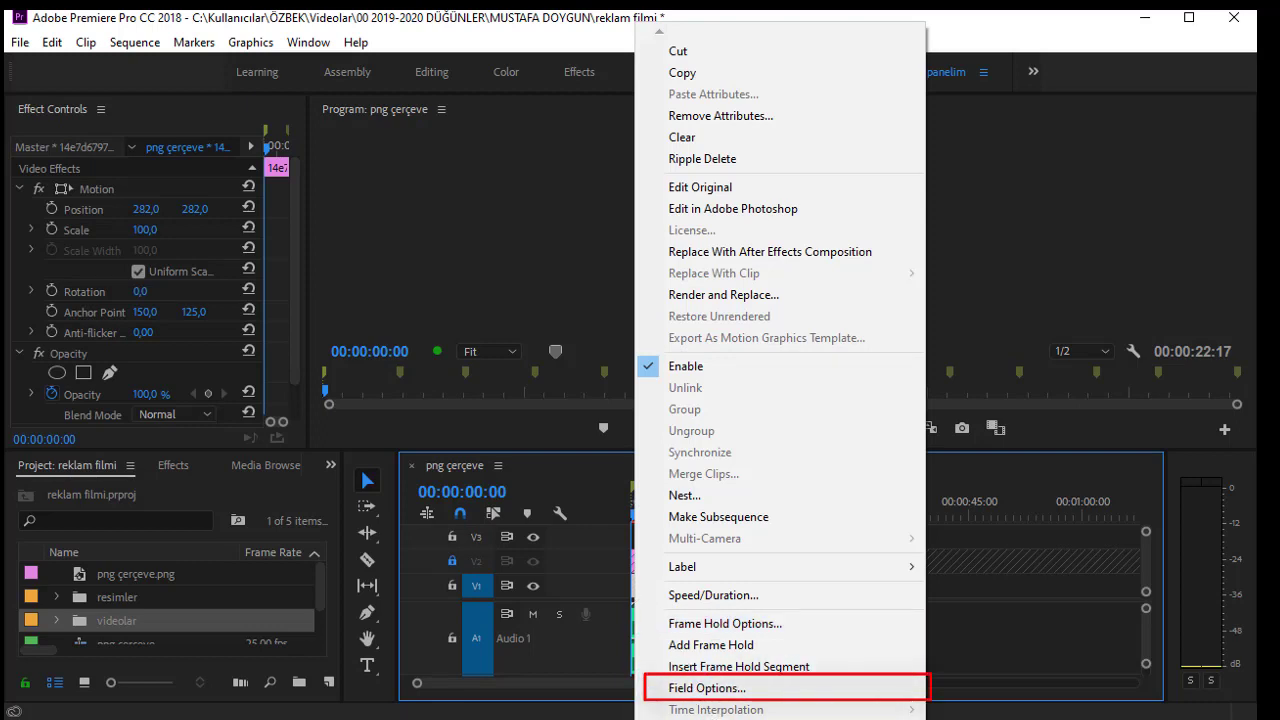
left_click(1157, 177)
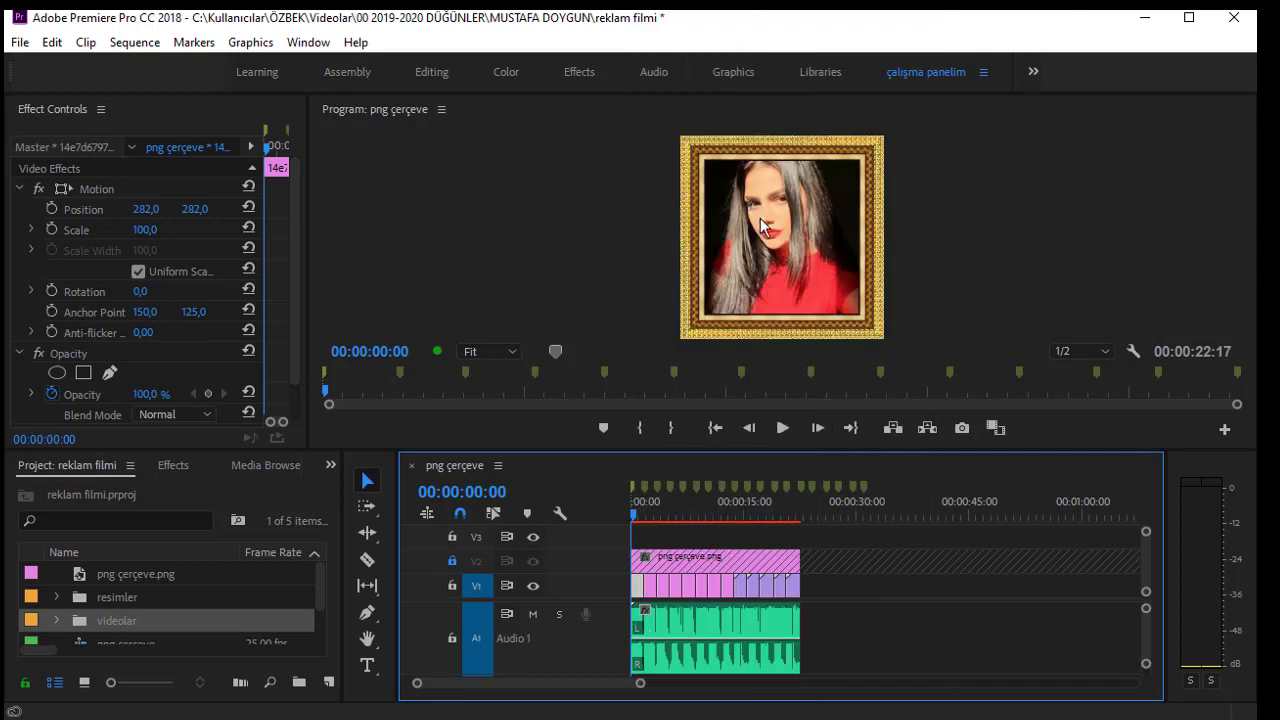
Fit the second photo at 00:00:02:12 to the frame and reposition it inside the opening.
left_click(649, 516)
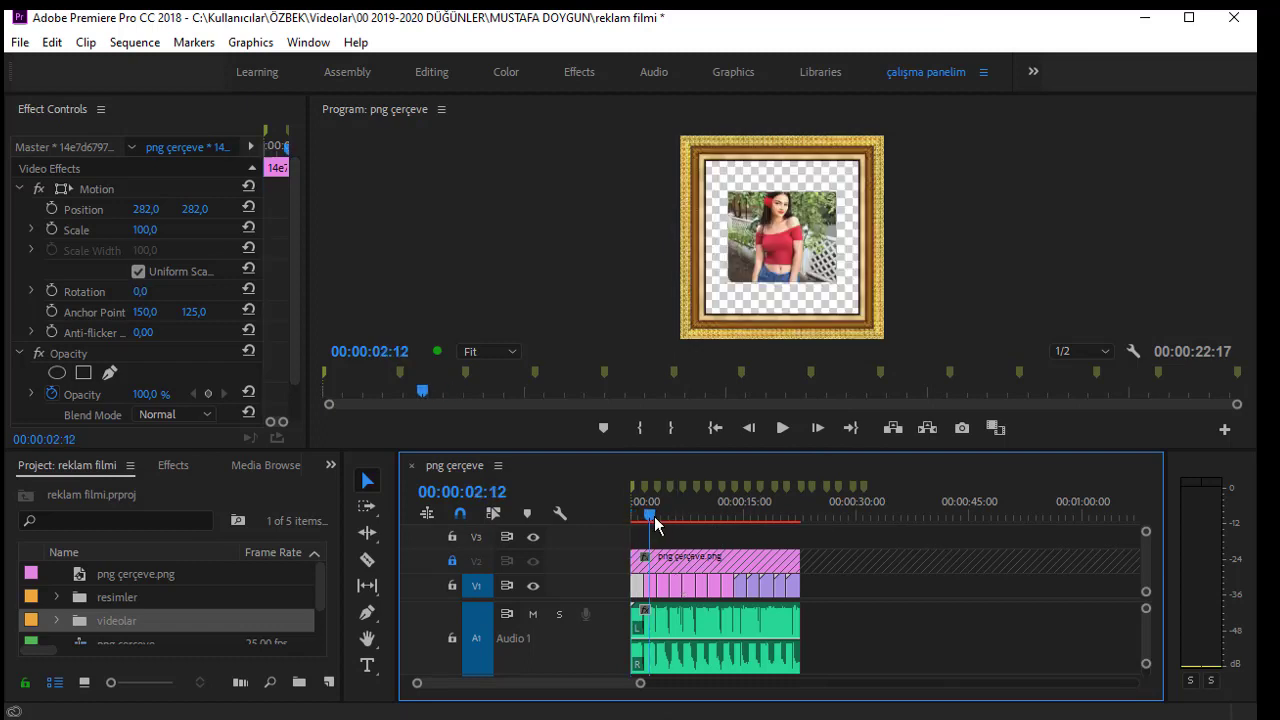
left_click(650, 588)
right_click(650, 588)
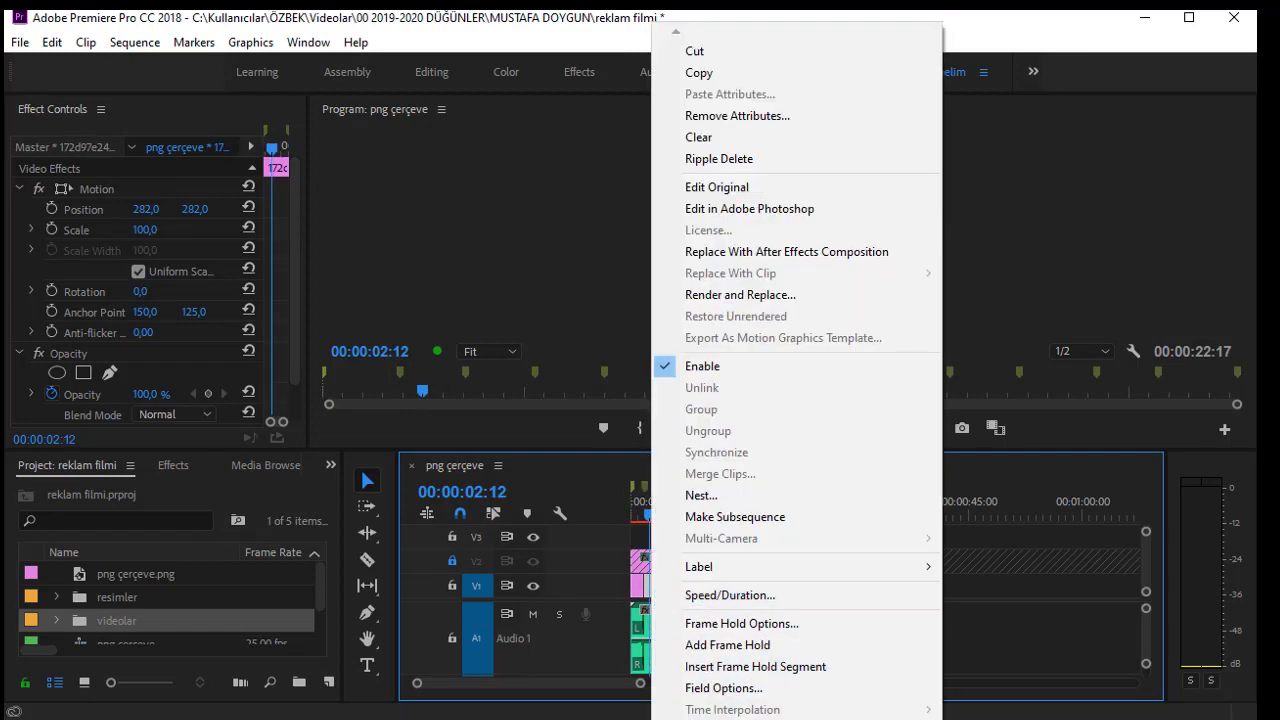
key("Escape")
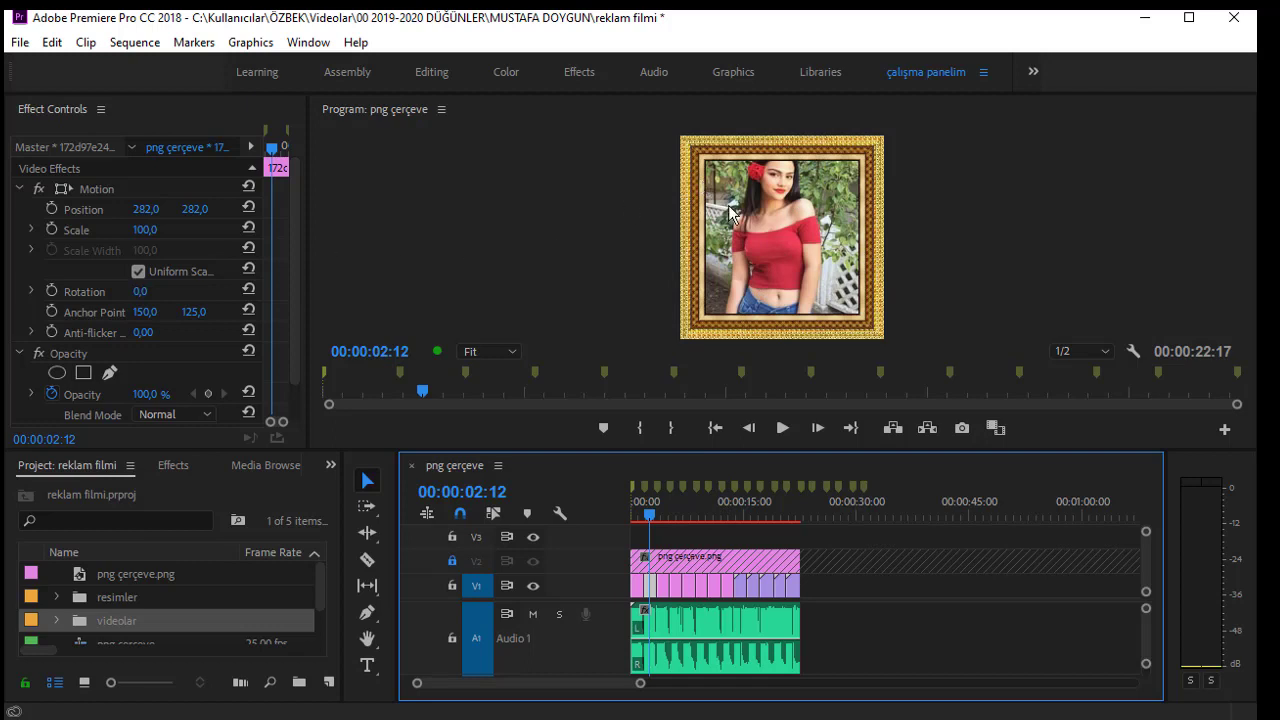
left_click(188, 217)
left_click_drag(195, 209, 181, 209)
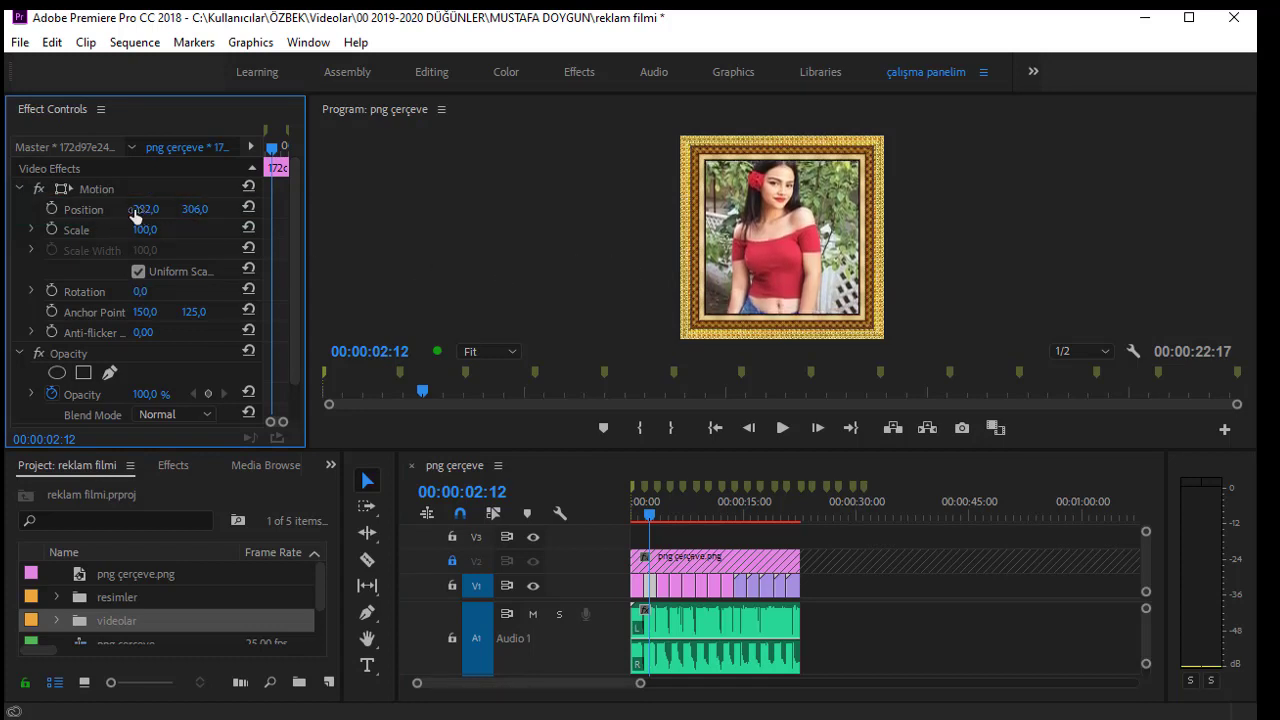
mouse_move(129, 211)
left_mouse_down()
mouse_move(142, 213)
mouse_move(90, 209)
left_mouse_up()
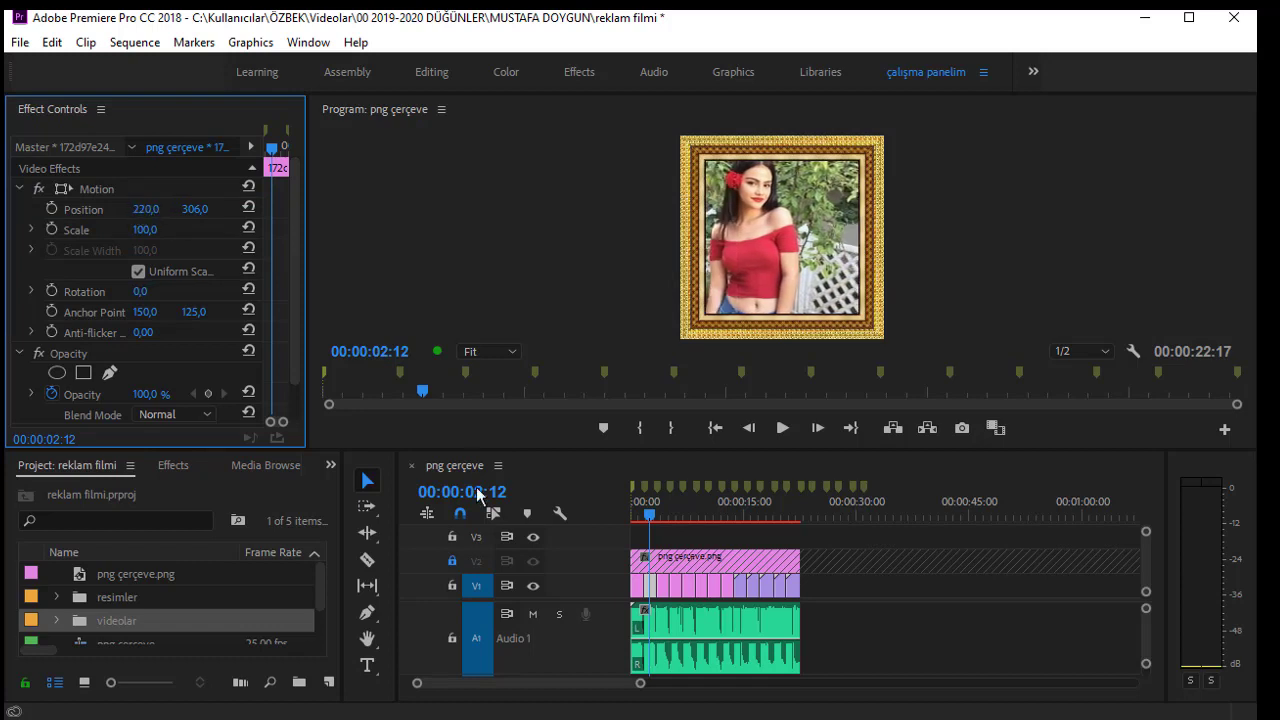
Enlarge the third photo at 00:00:04:14 to 171,6 with Uniform Scale so it fills the frame.
left_click_drag(650, 515, 665, 515)
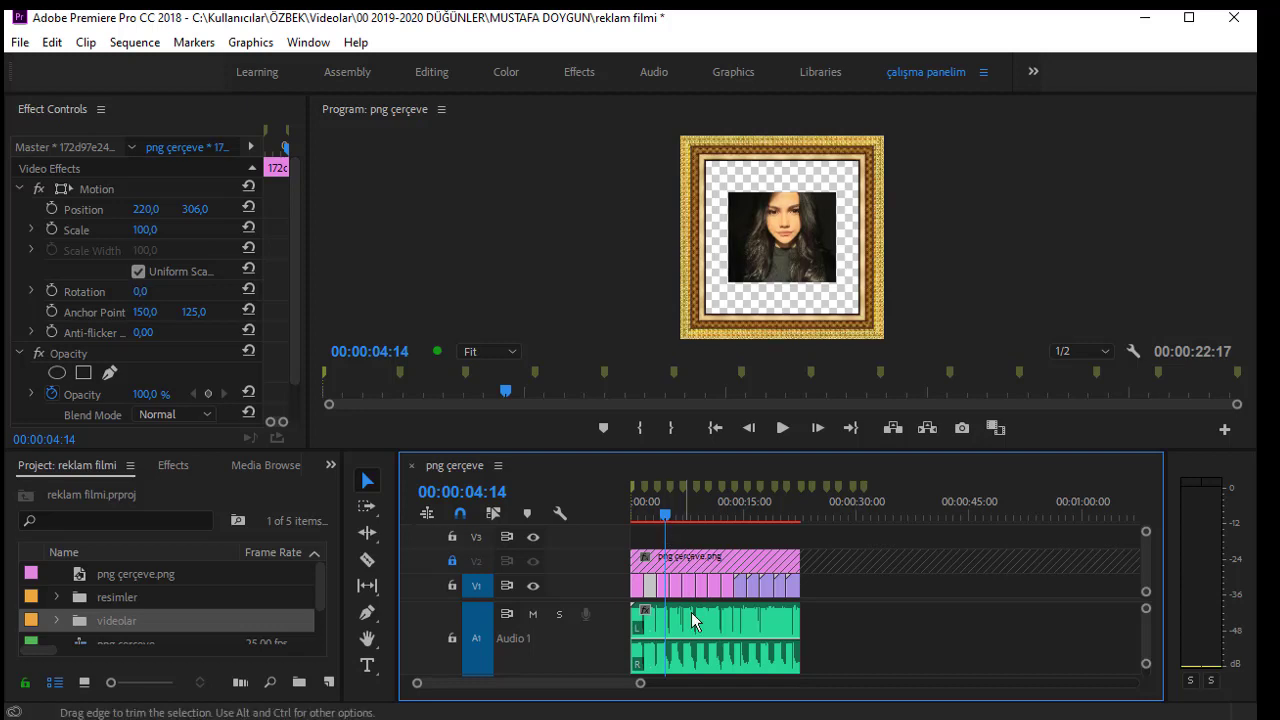
left_click(666, 590)
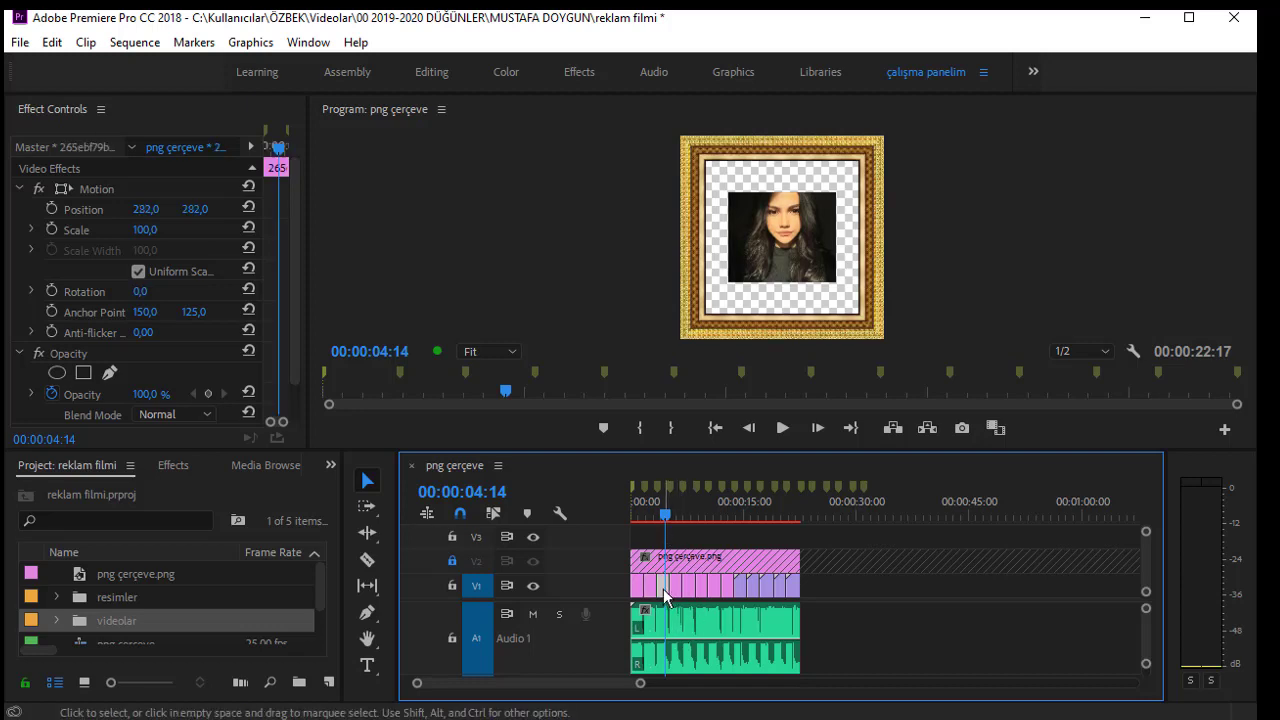
left_click(773, 254)
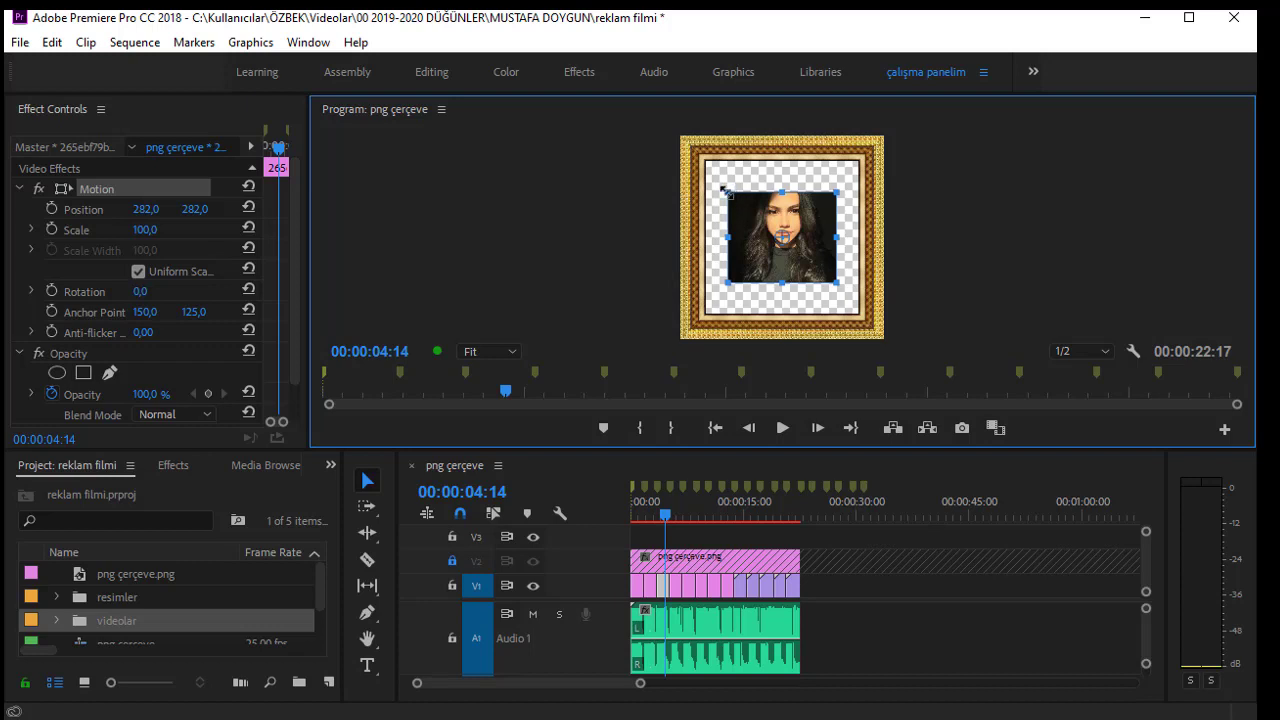
mouse_move(725, 192)
left_mouse_down()
mouse_move(670, 157)
mouse_move(699, 163)
left_mouse_up()
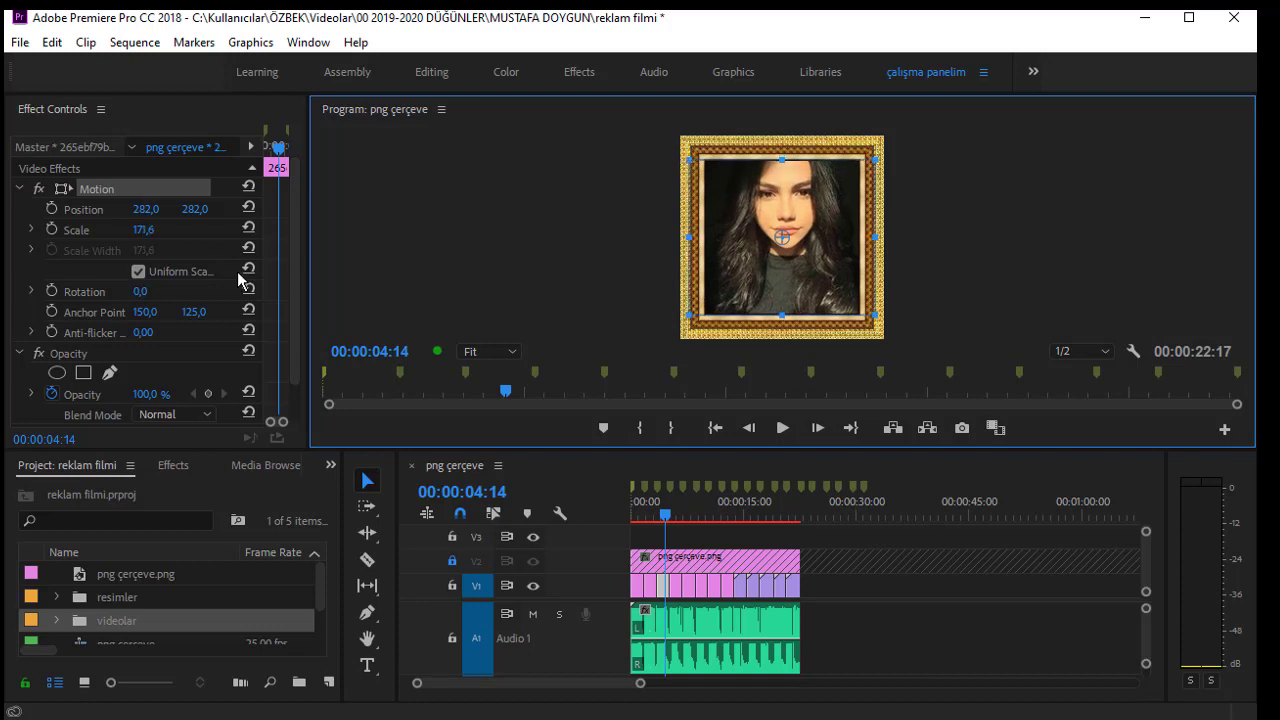
left_click(138, 272)
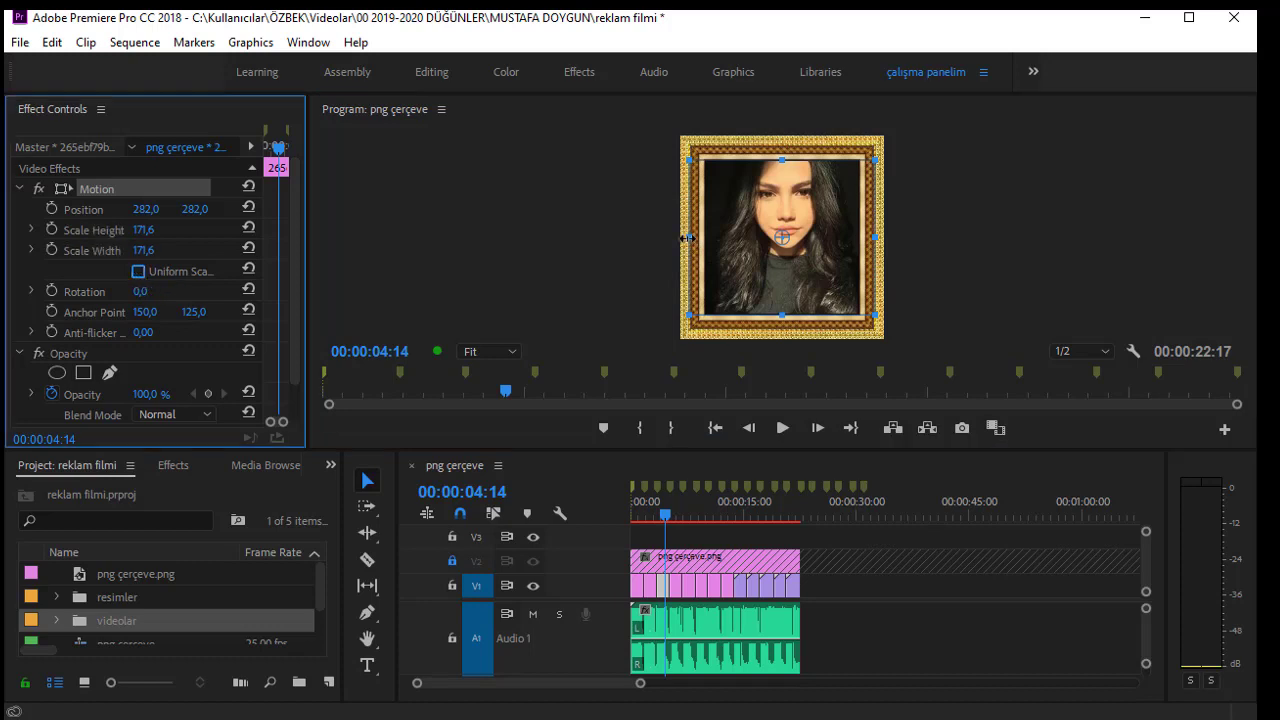
mouse_move(686, 238)
left_mouse_down()
mouse_move(741, 238)
mouse_move(691, 239)
left_mouse_up()
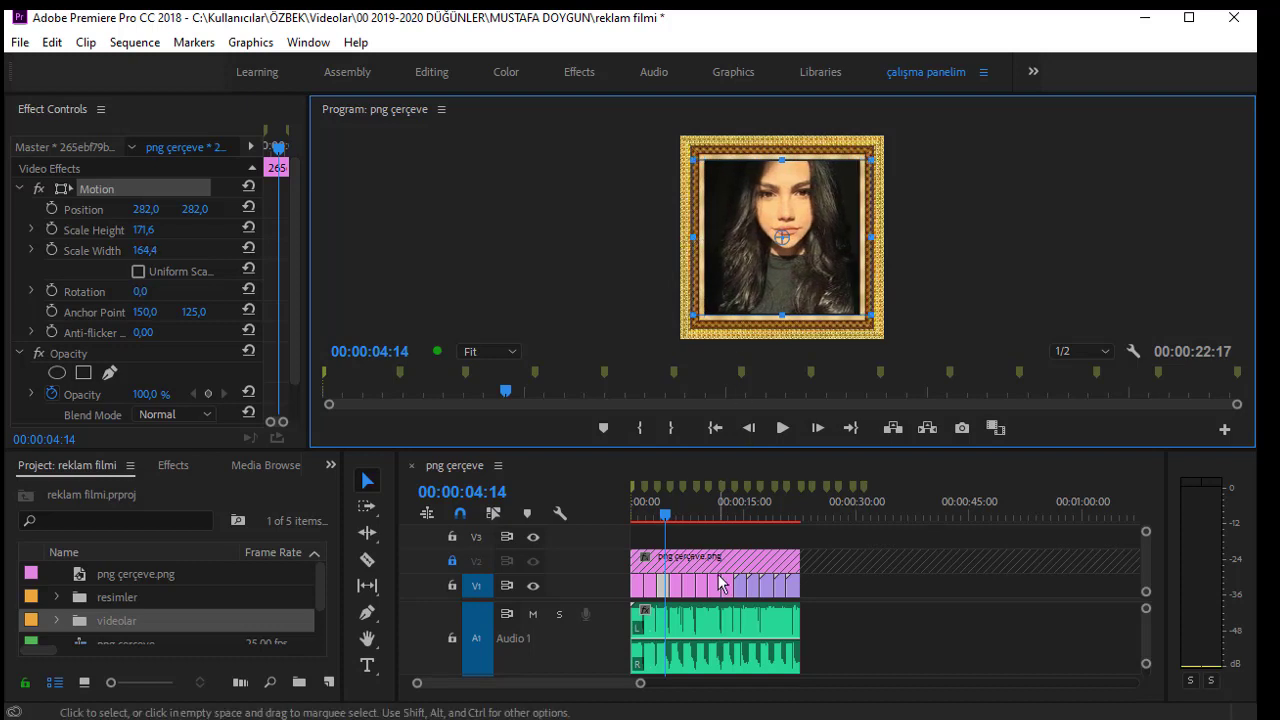
left_click(144, 288)
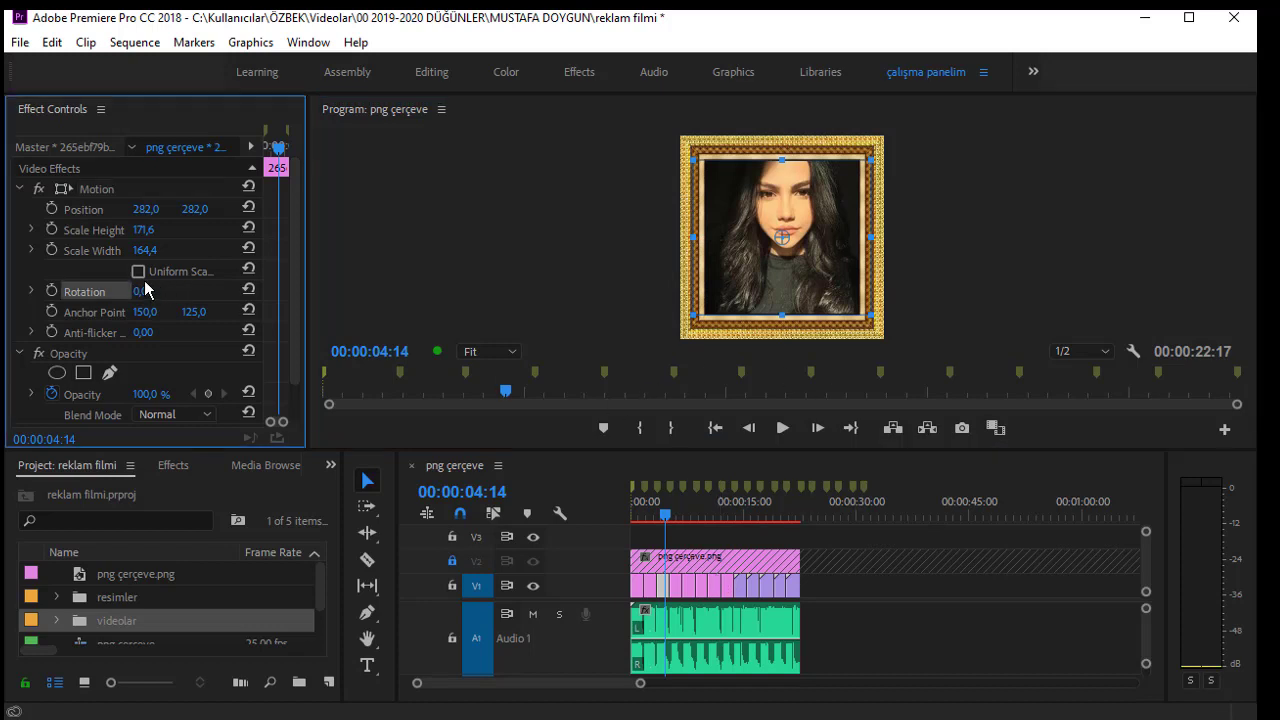
left_click(138, 271)
left_click(668, 530)
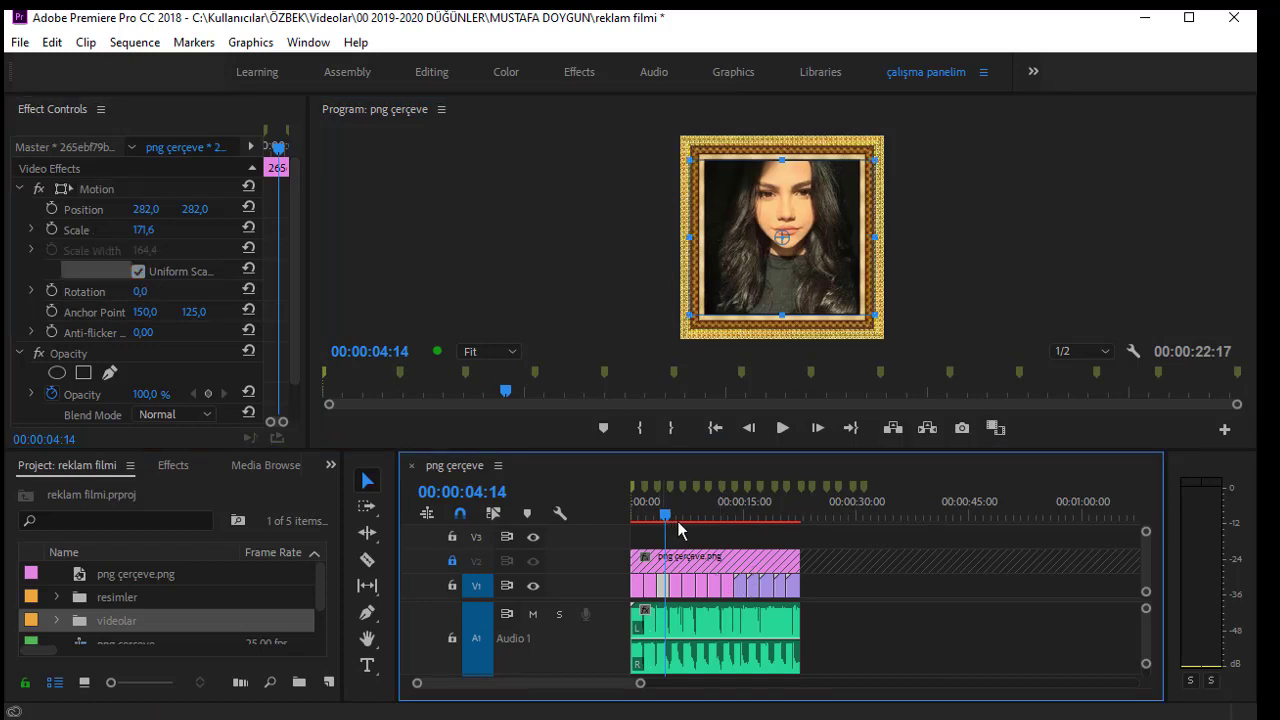
Scale the 00:00:06:00 photo to about 190% and lower the 00:00:07:17 photo to 282,0 / 318,0.
left_click(676, 518)
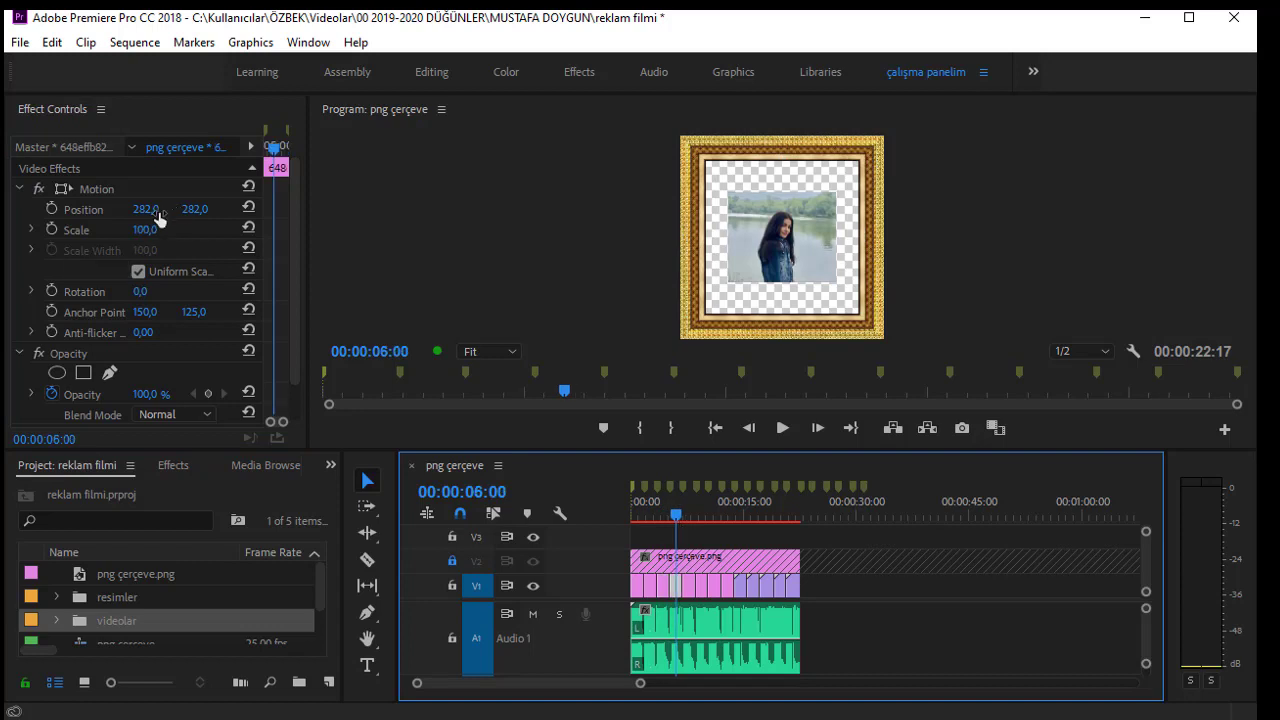
left_click(31, 230)
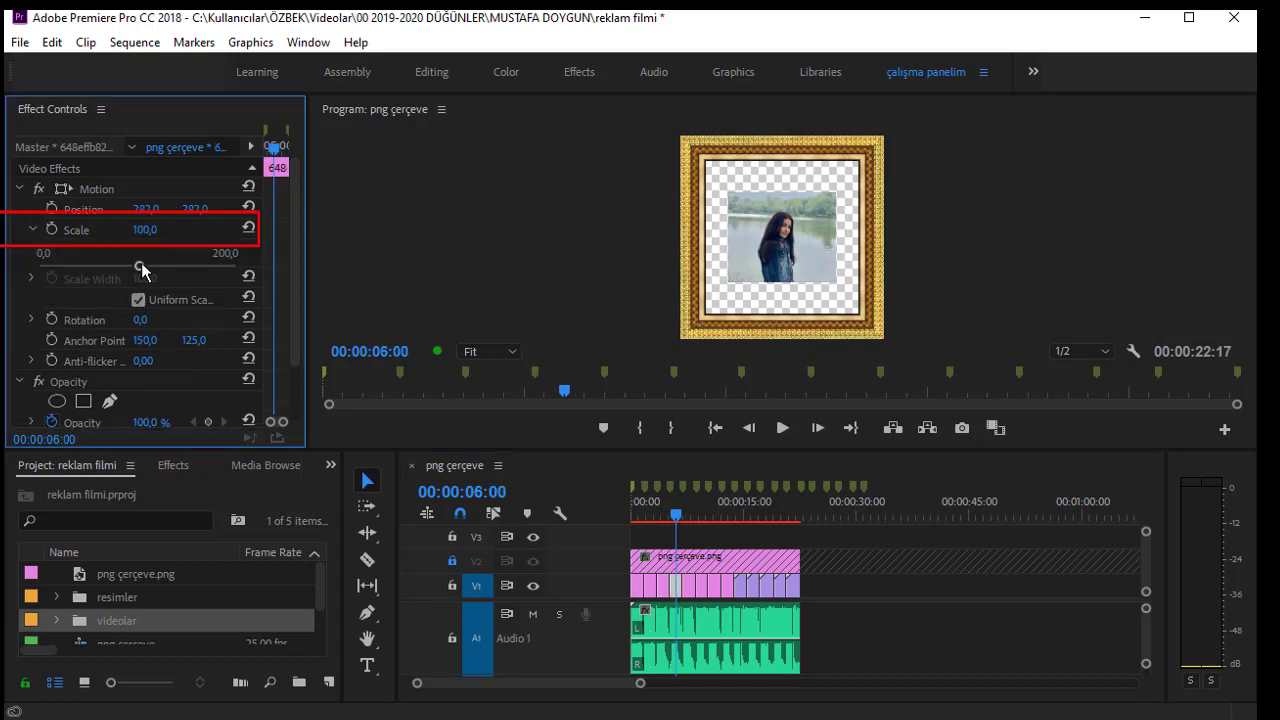
left_click_drag(141, 267, 205, 301)
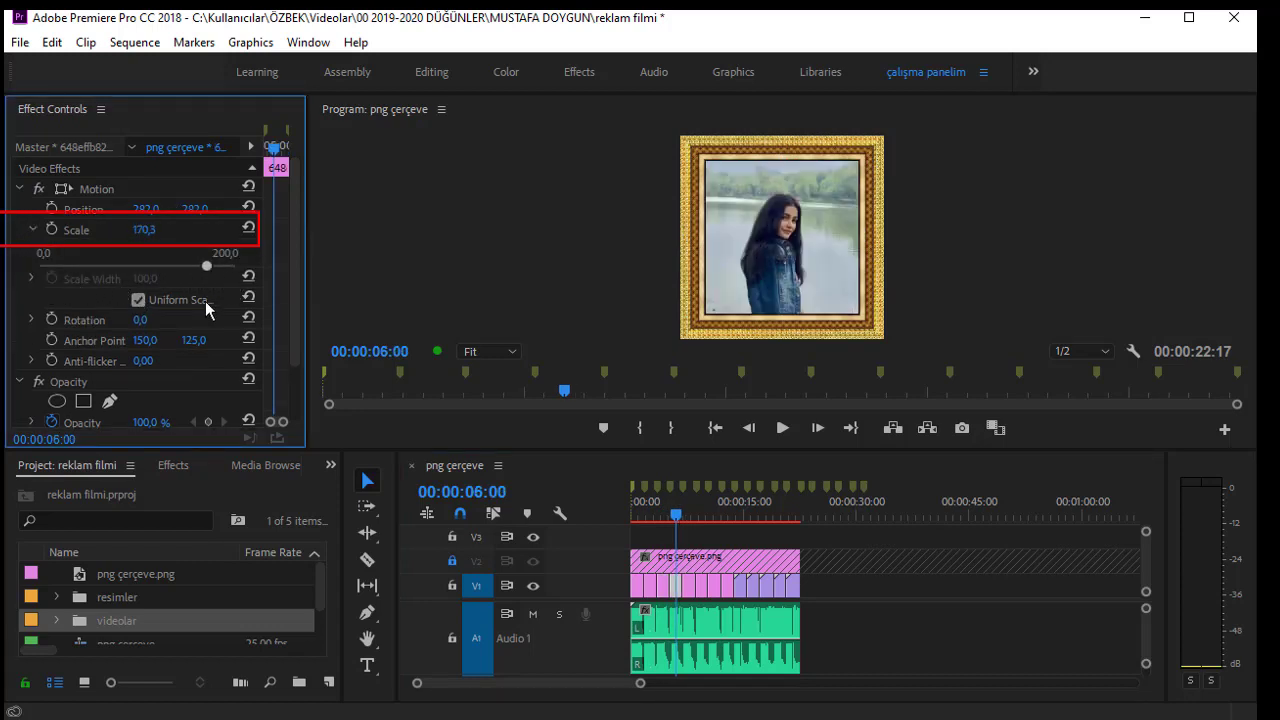
left_click_drag(144, 229, 117, 229)
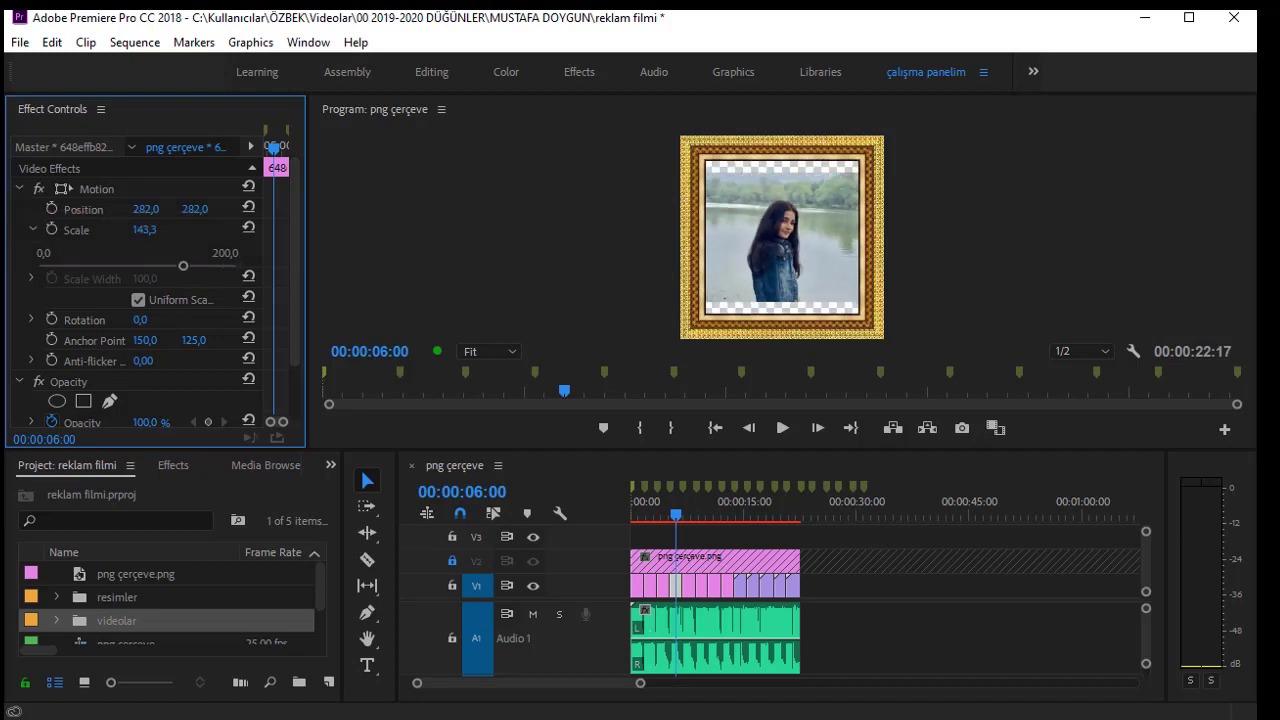
left_click_drag(183, 265, 229, 265)
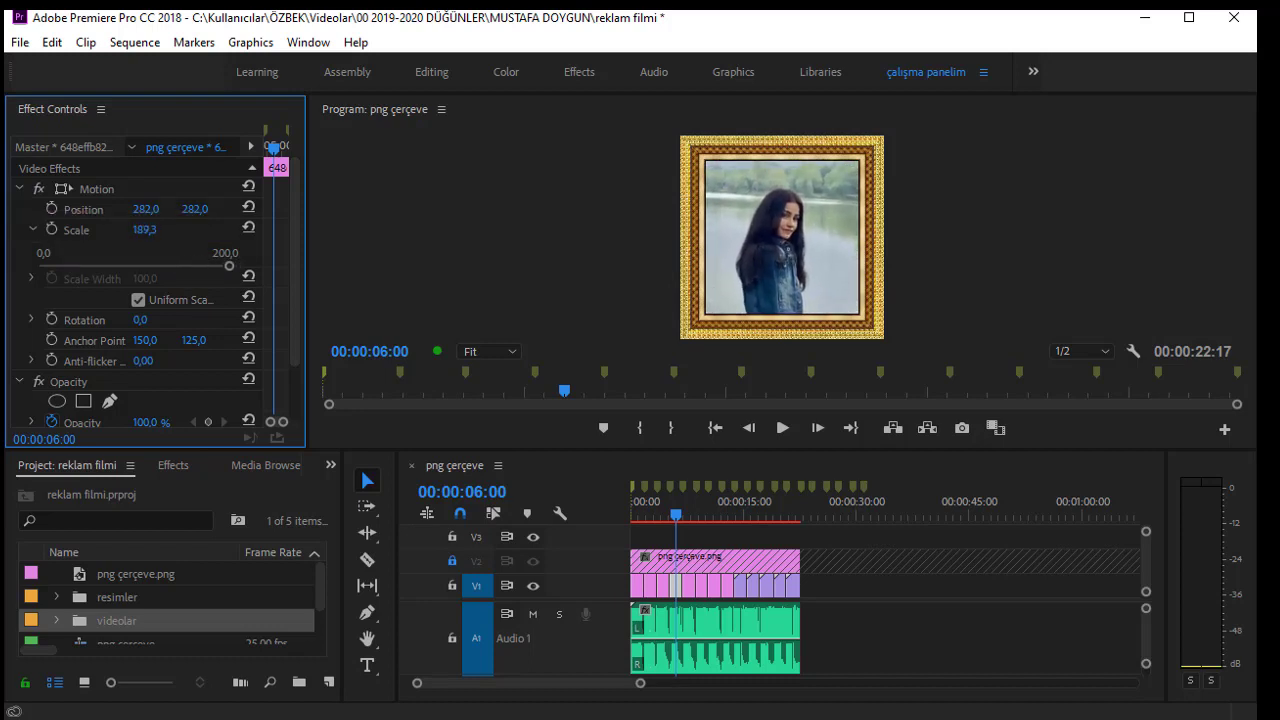
left_click_drag(145, 229, 158, 231)
left_click_drag(682, 516, 689, 516)
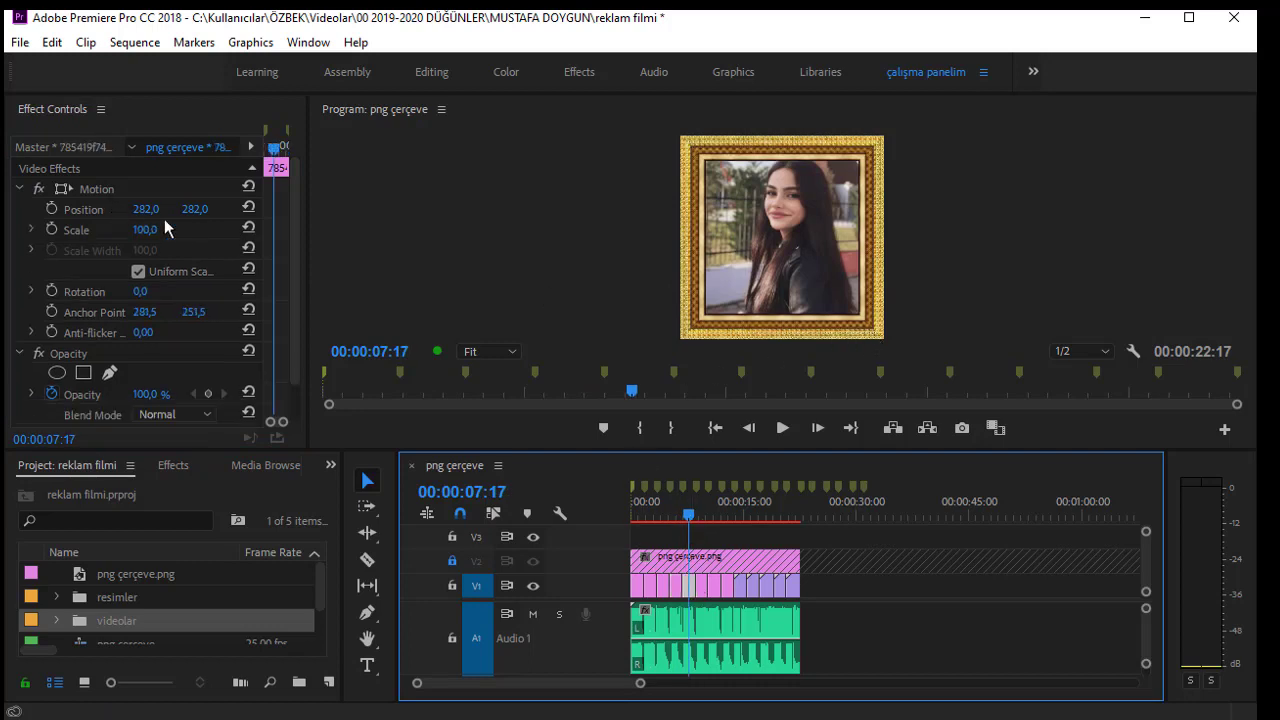
left_click_drag(185, 214, 192, 214)
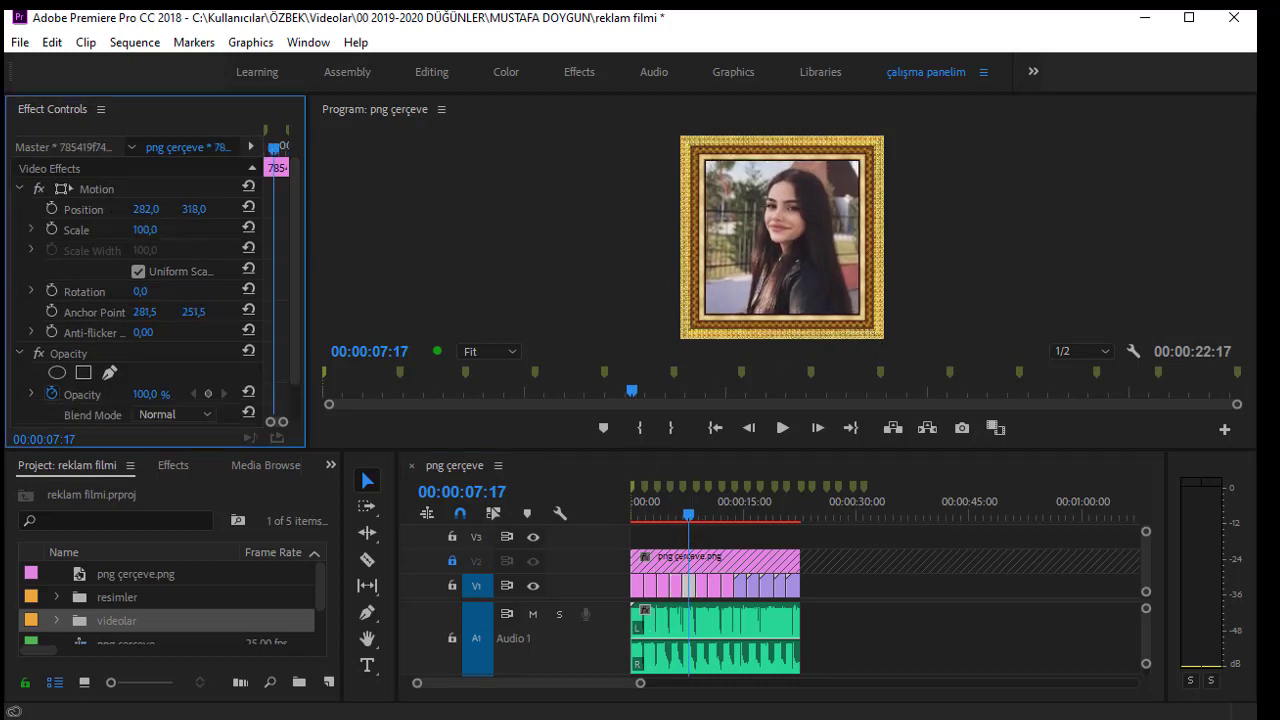
Enlarge the video at 00:00:15:02 to 145% and lower it to fill the frame.
left_click_drag(748, 516, 746, 516)
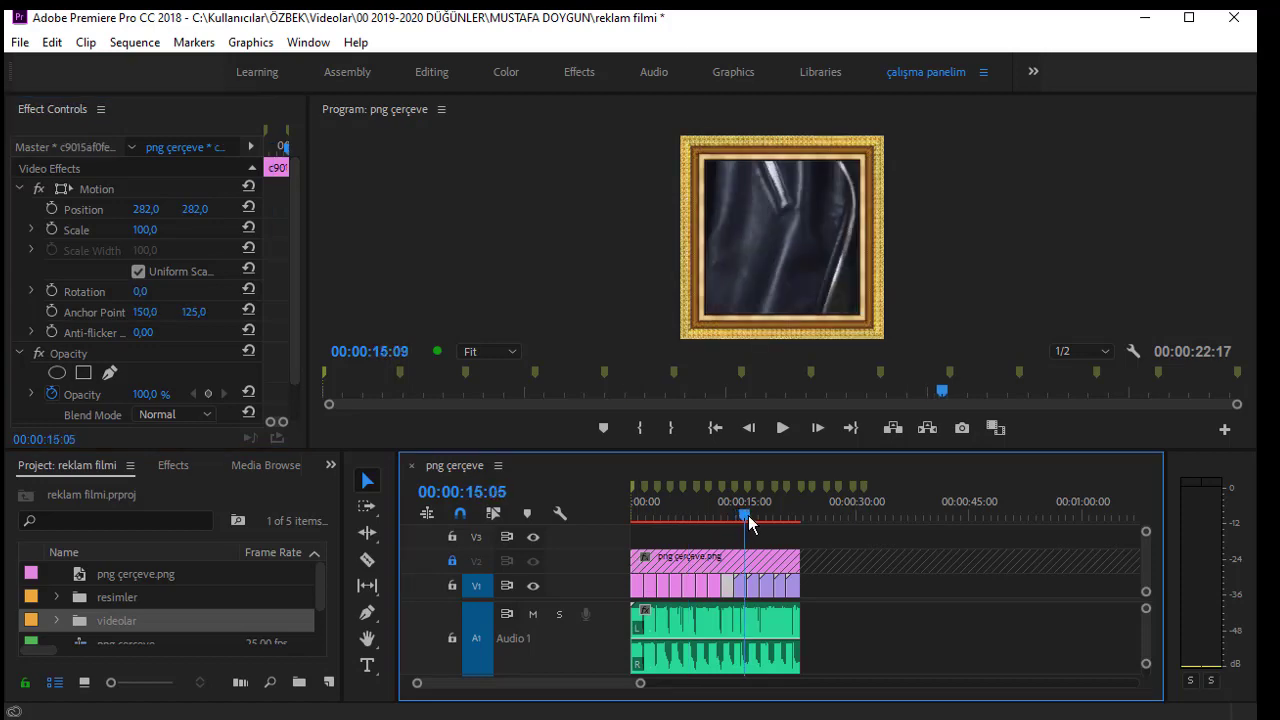
left_click(737, 589)
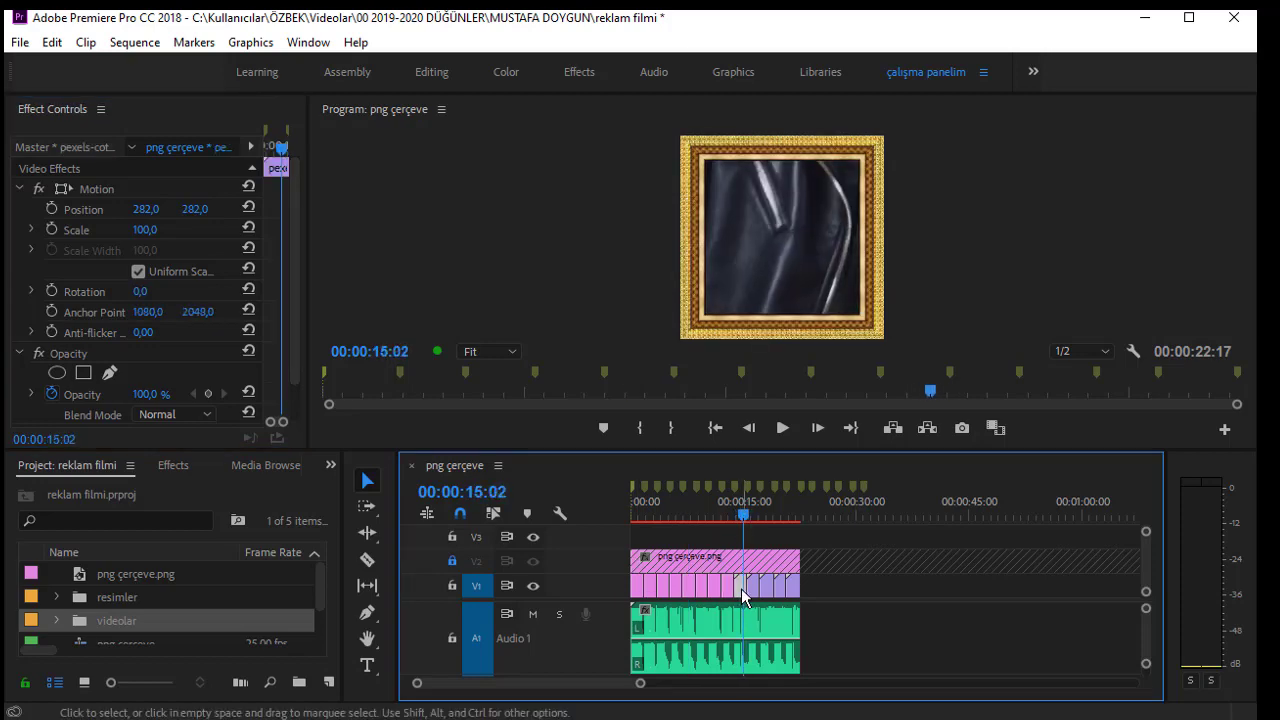
right_click(741, 588)
key("Escape")
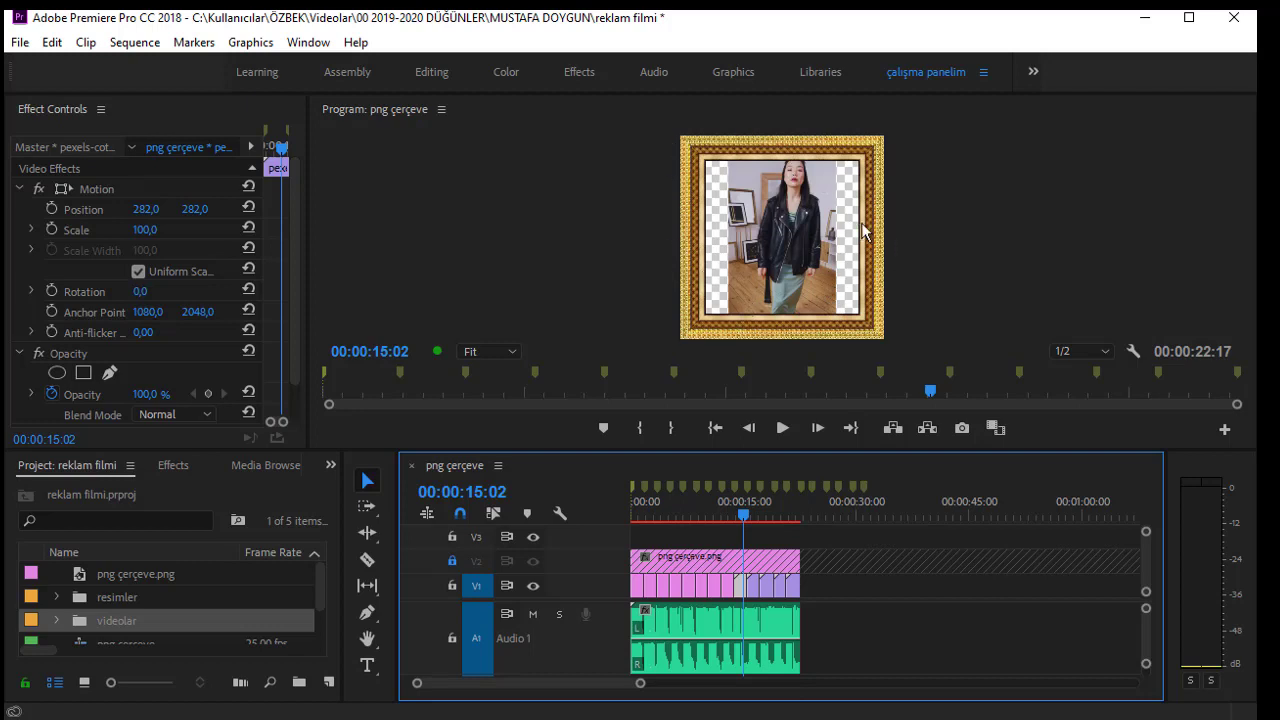
left_click(140, 236)
mouse_move(145, 229)
left_mouse_down()
mouse_move(182, 210)
mouse_move(240, 210)
left_mouse_up()
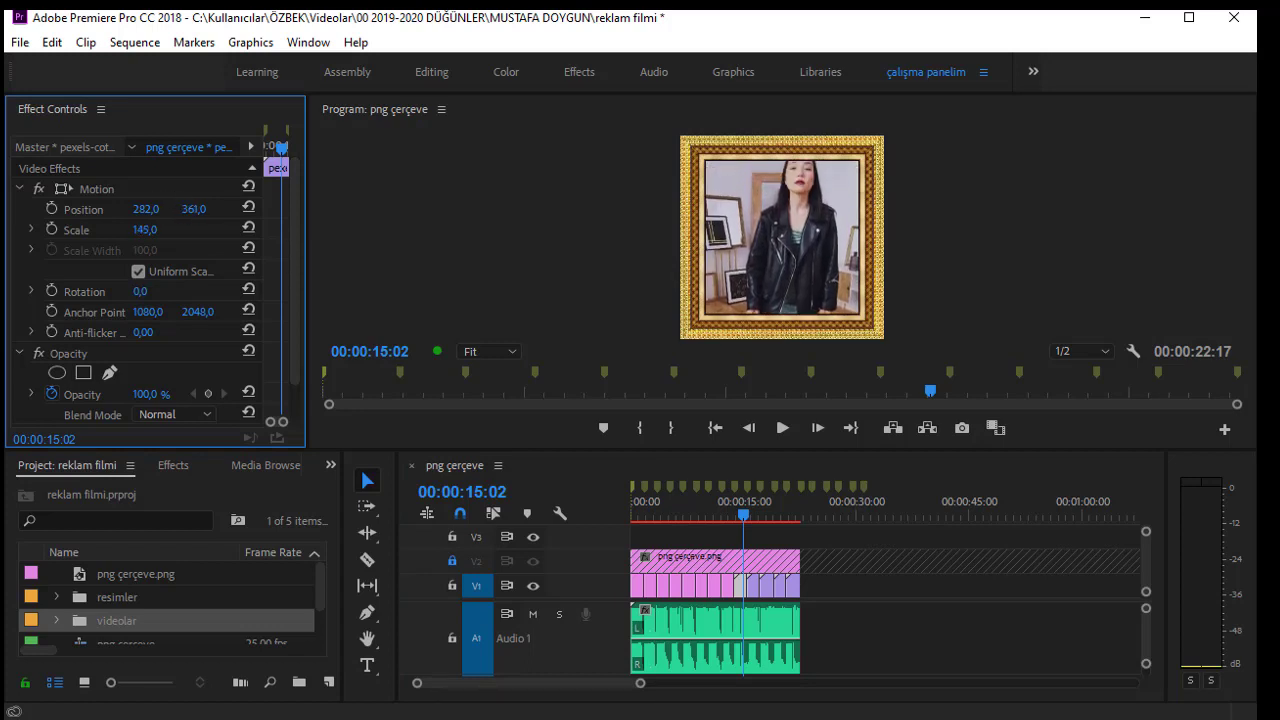
Enlarge the video at 00:00:16:16 to 153% to fill the frame.
left_click(752, 586)
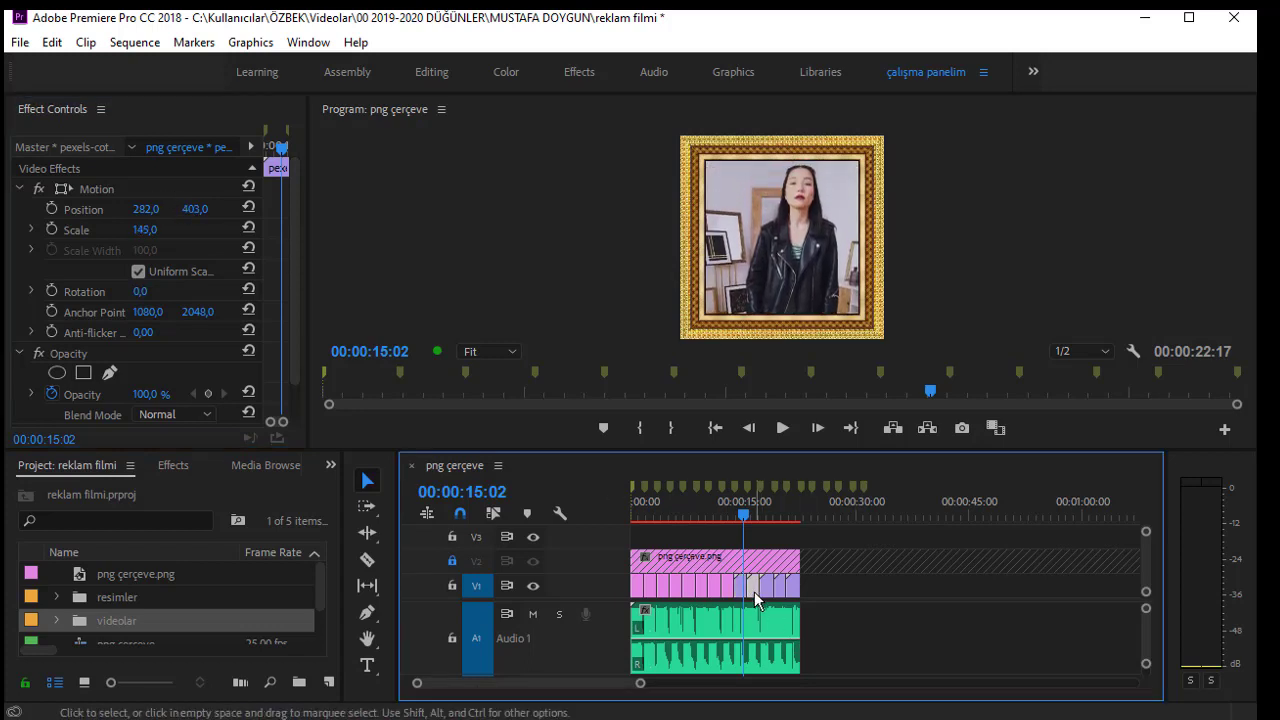
left_click_drag(743, 514, 755, 507)
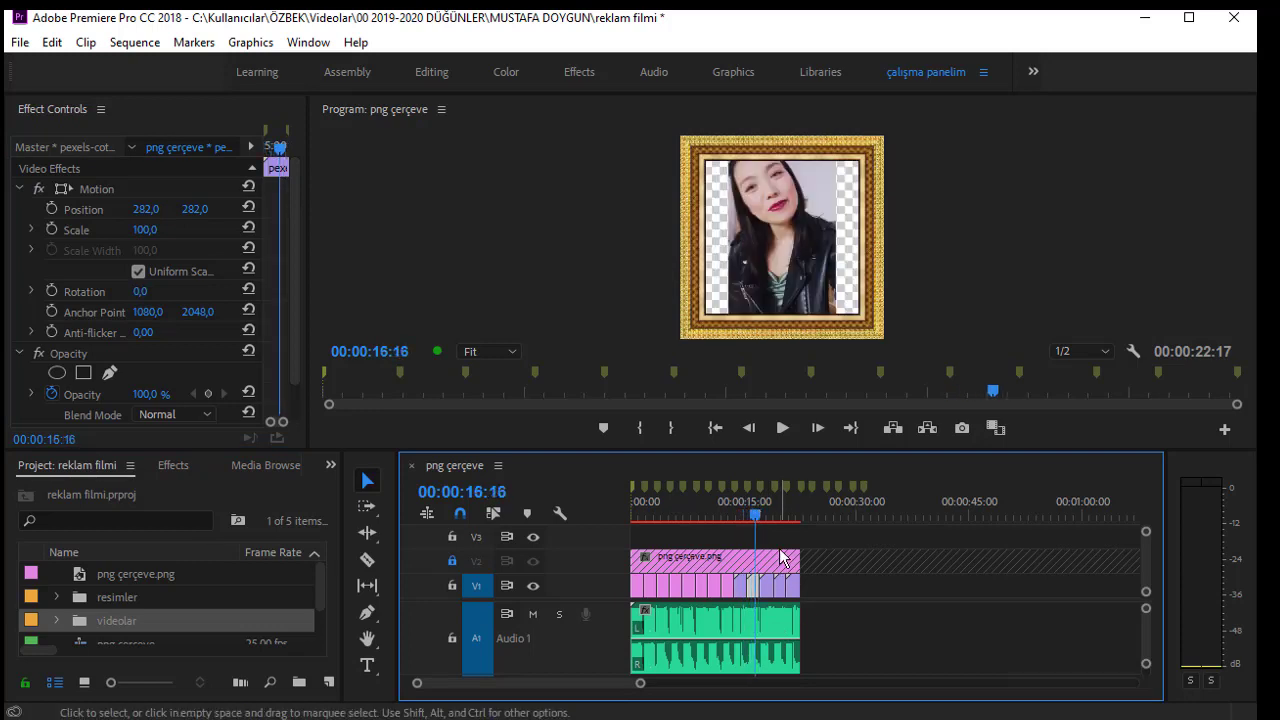
left_click_drag(143, 230, 192, 229)
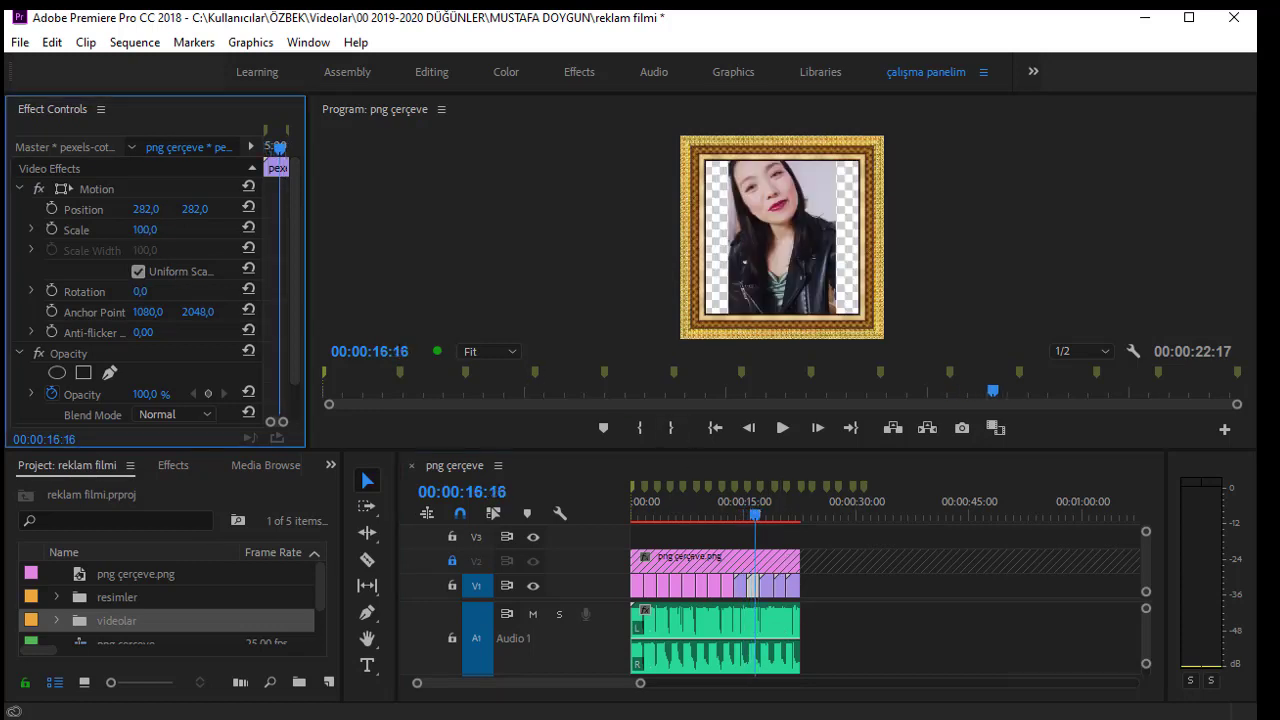
key("ctrl+z")
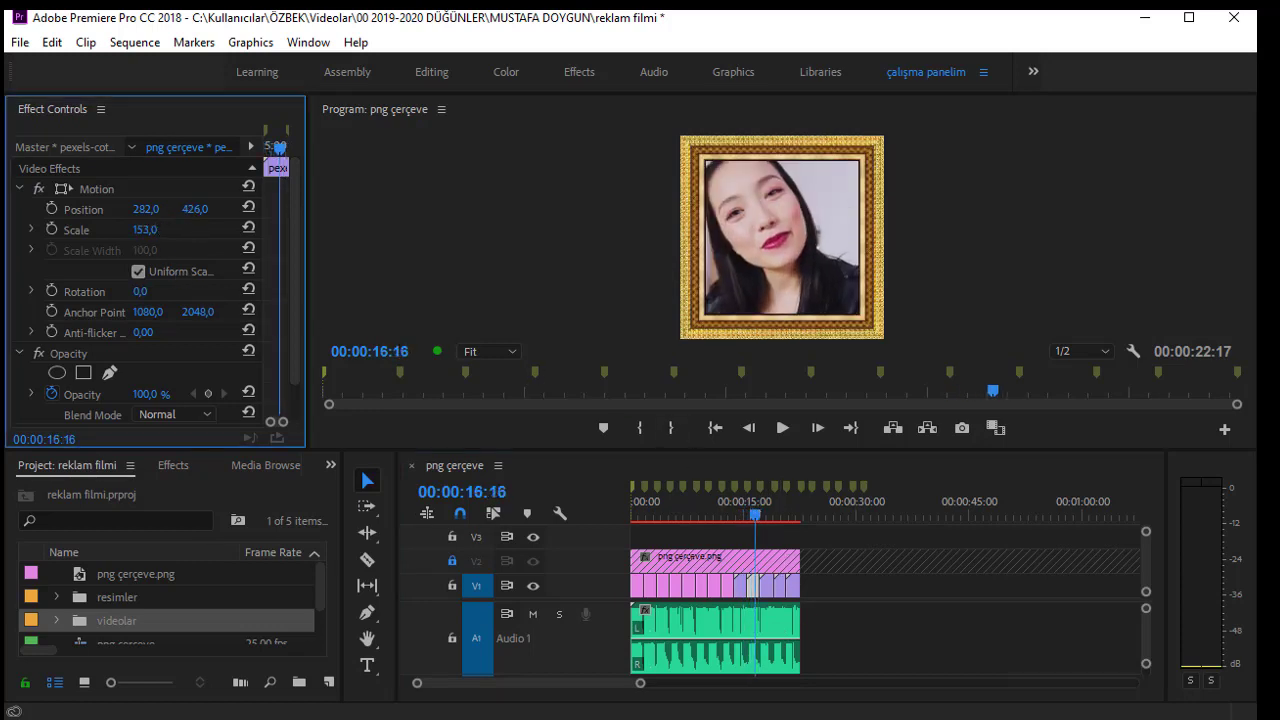
left_click(766, 586)
Shrink the oversized video at 00:00:18:21 to about 21% using 10% monitor zoom.
left_click_drag(758, 514, 772, 514)
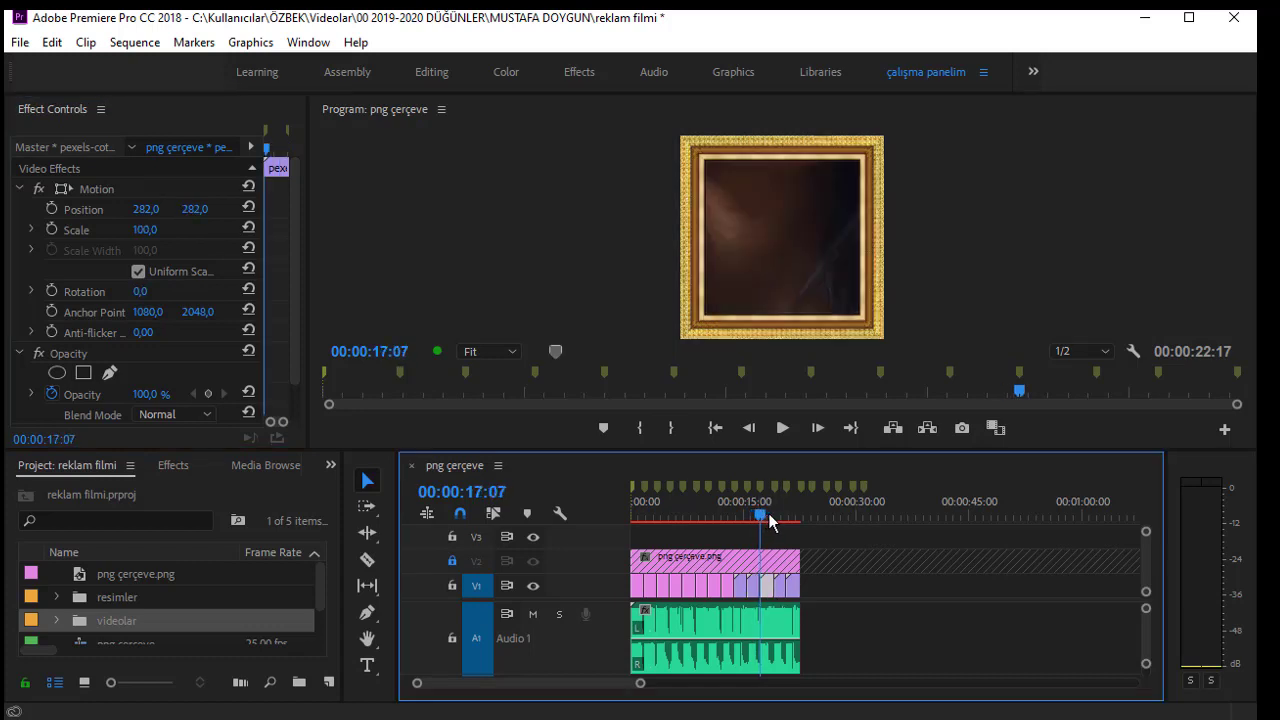
left_click(768, 295)
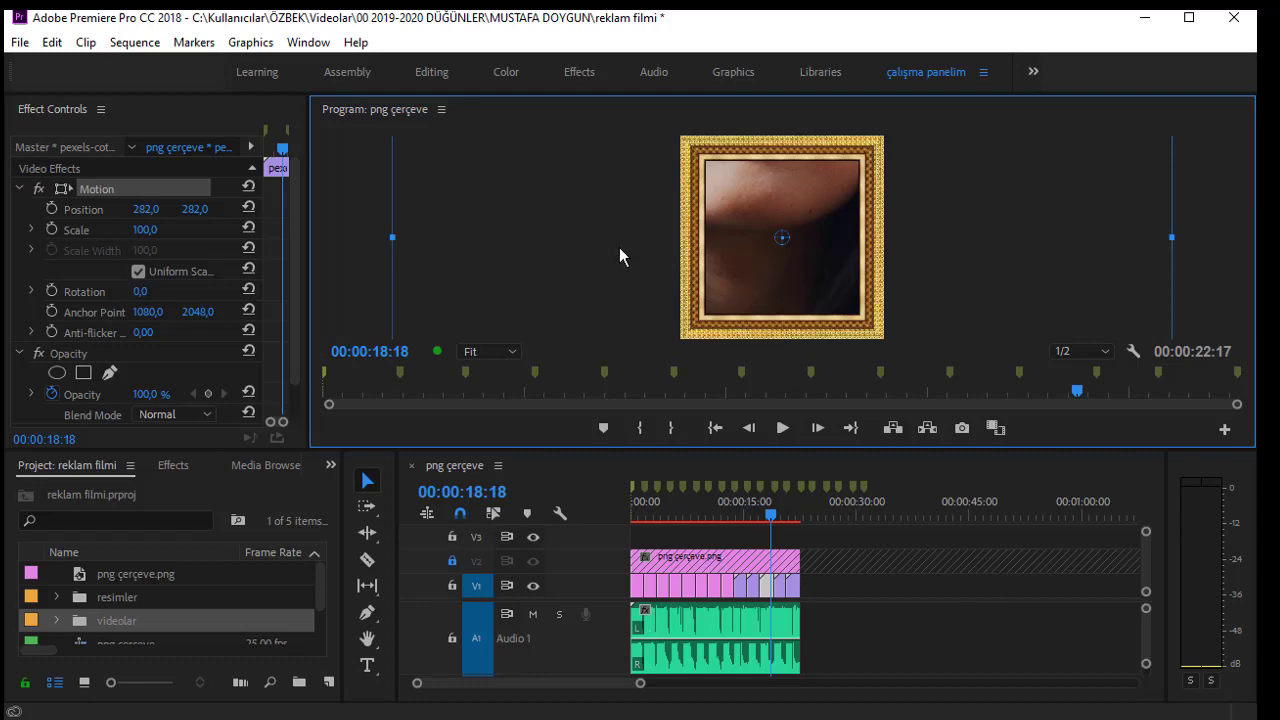
key("Right")
key("Right")
key("Right")
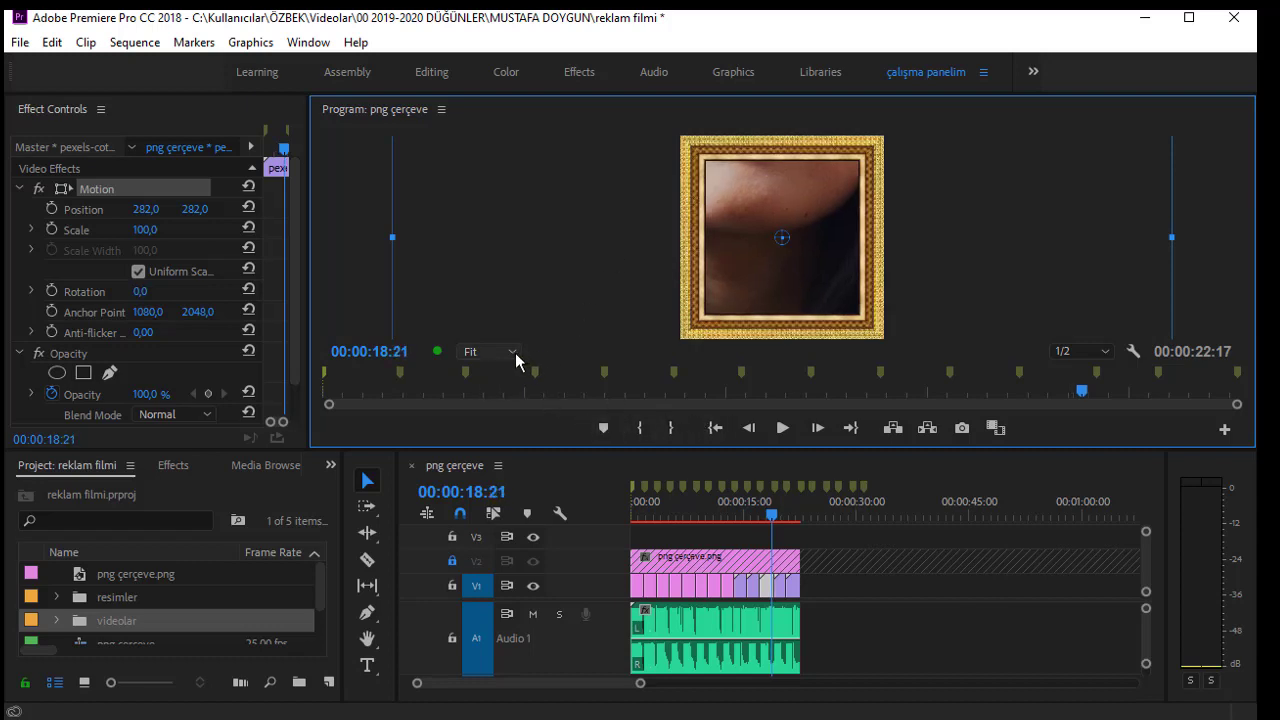
left_click(512, 351)
left_click(495, 412)
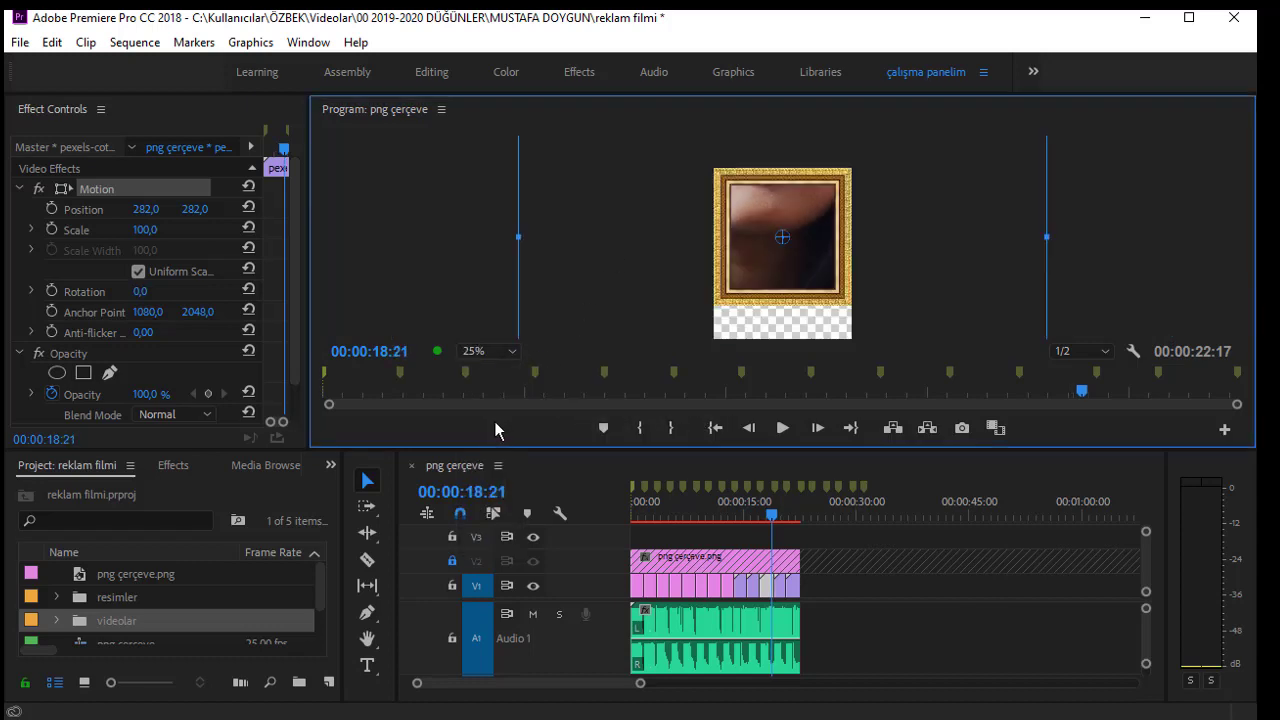
key("minus")
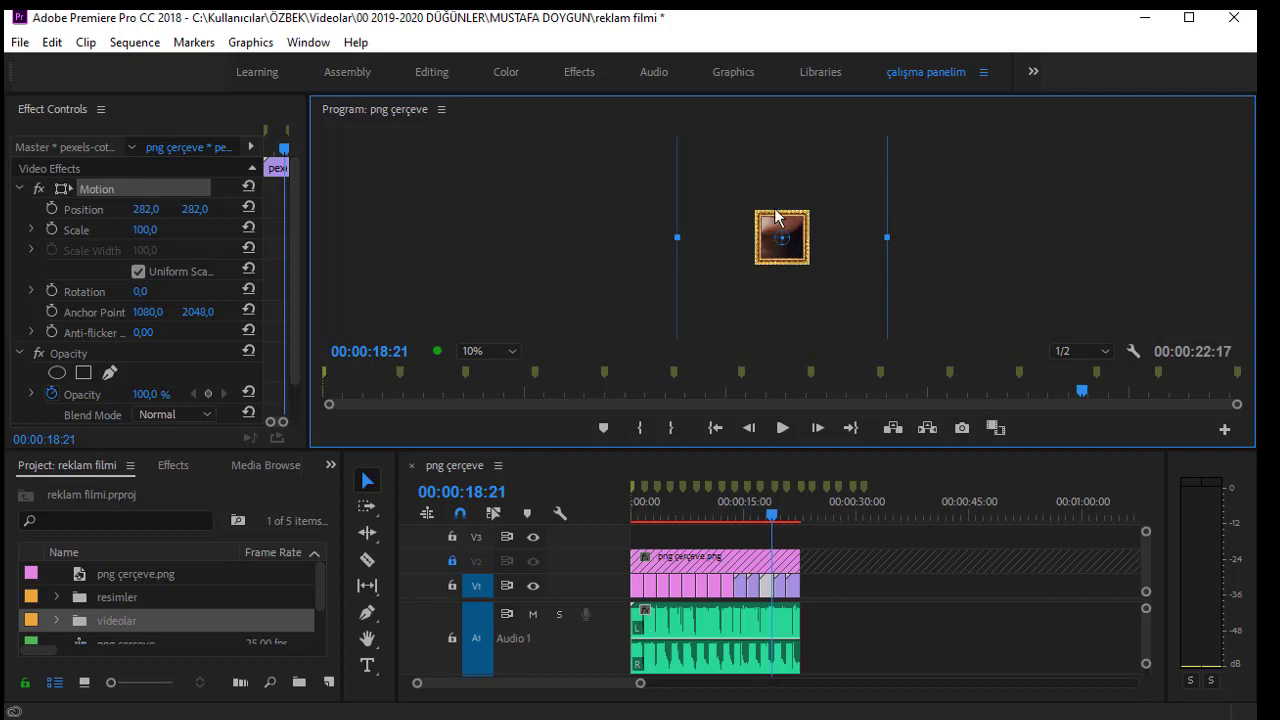
mouse_move(887, 239)
left_mouse_down()
mouse_move(777, 249)
mouse_move(774, 228)
left_mouse_up()
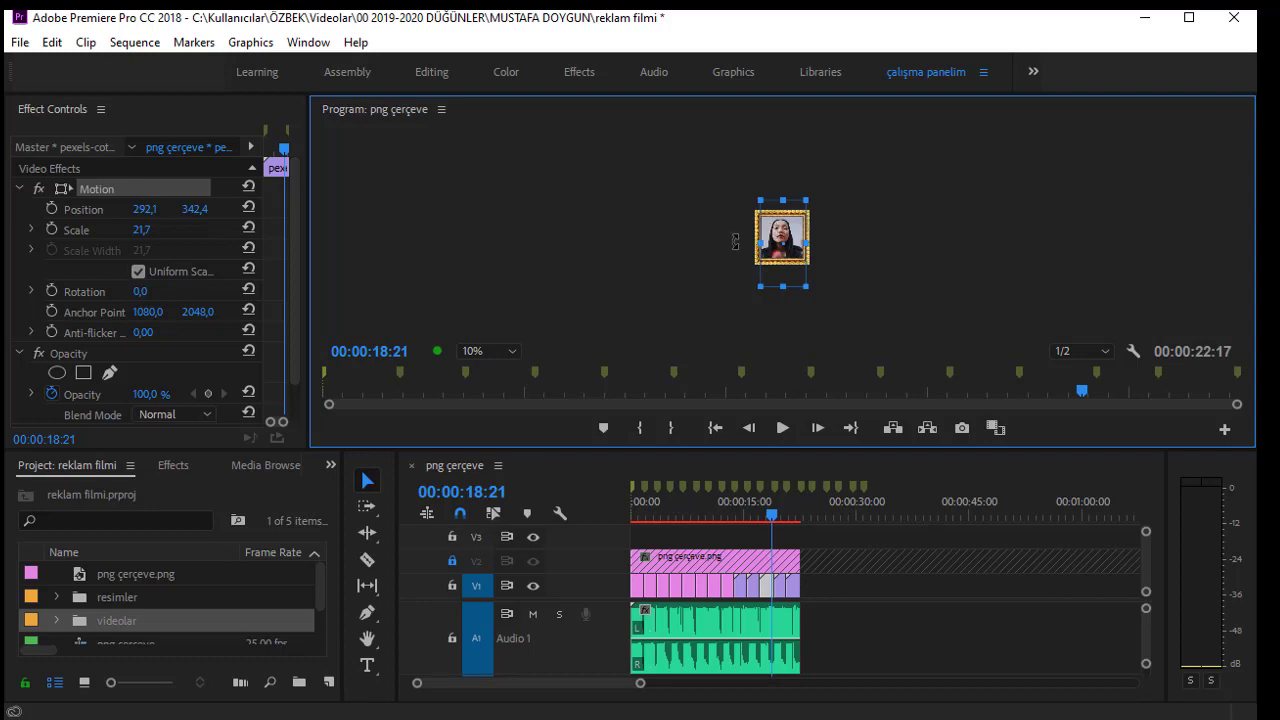
Nudge the last clip at 00:00:21:13 to 291,3 / 231,6 at Fit zoom and enlarge the preview area.
key("Left")
key("Left")
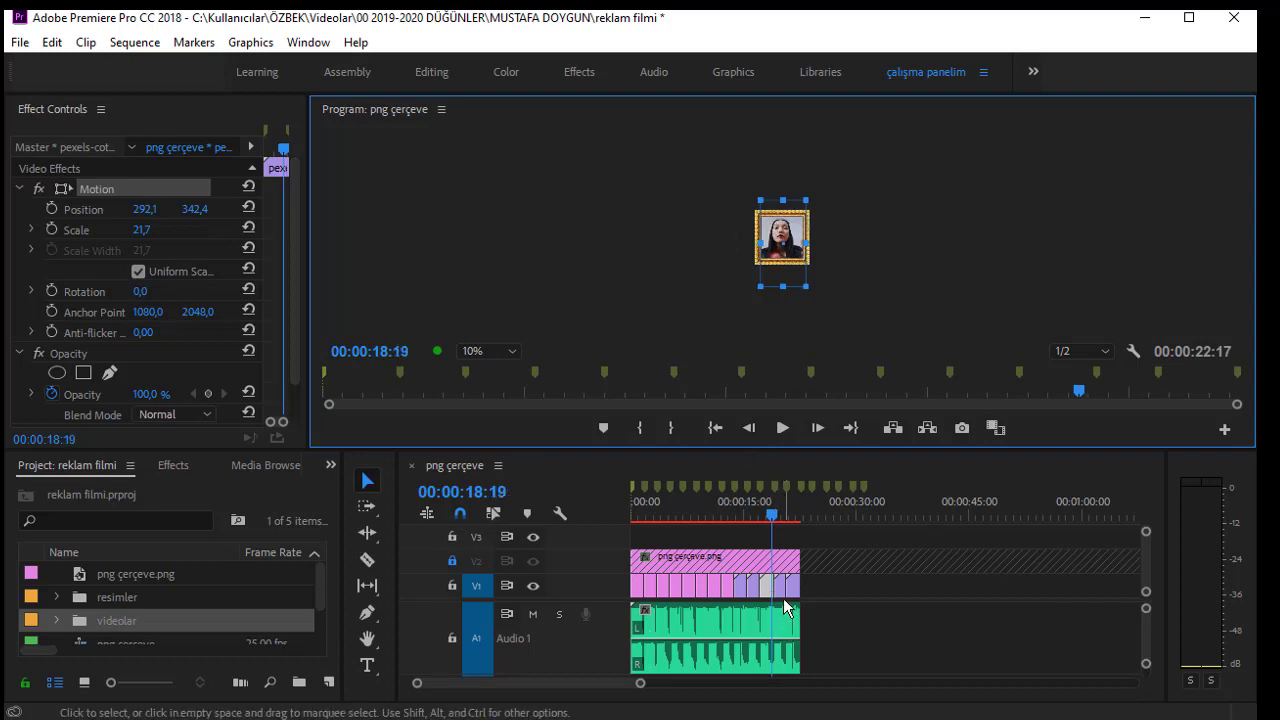
key("Down")
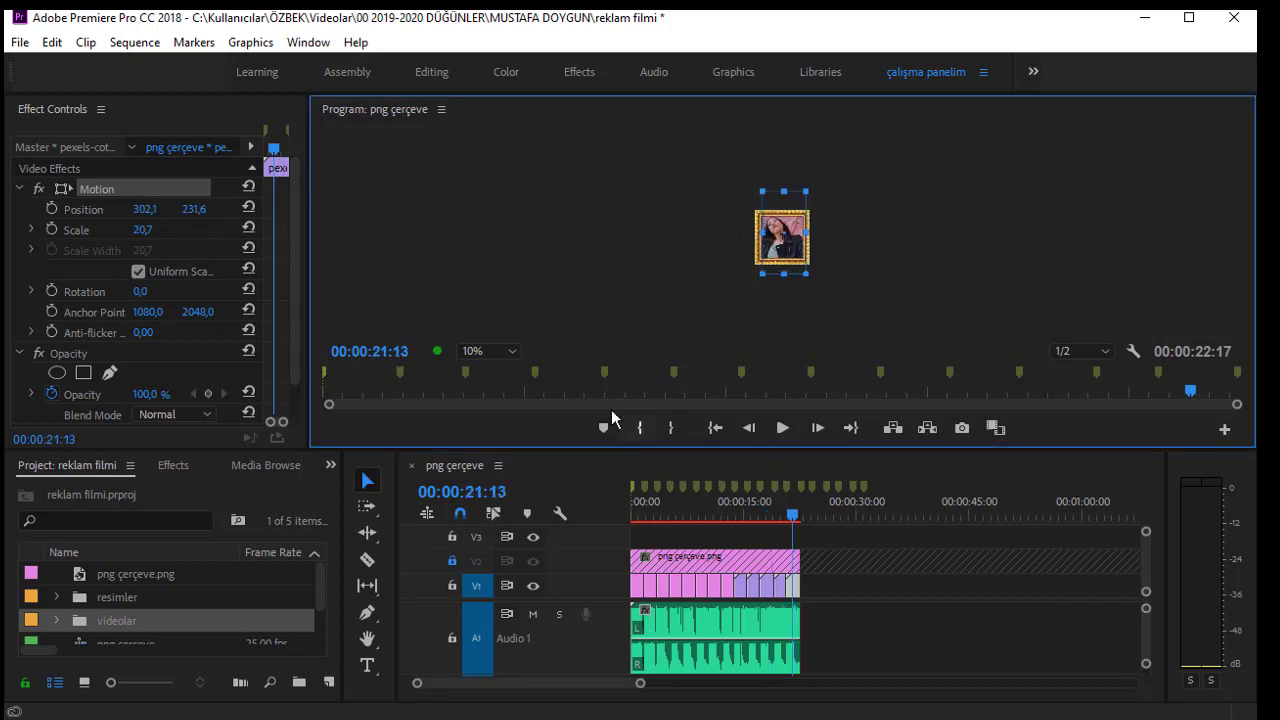
left_click(512, 350)
left_click(485, 371)
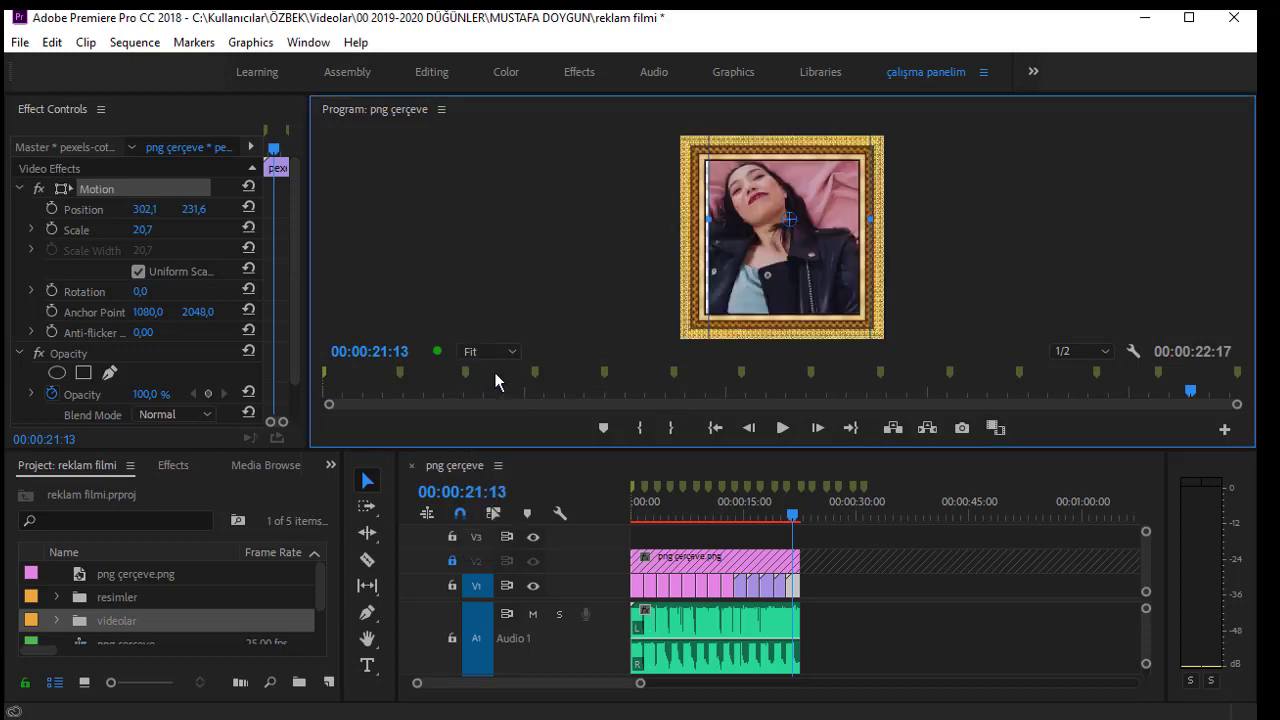
left_click_drag(811, 290, 805, 290)
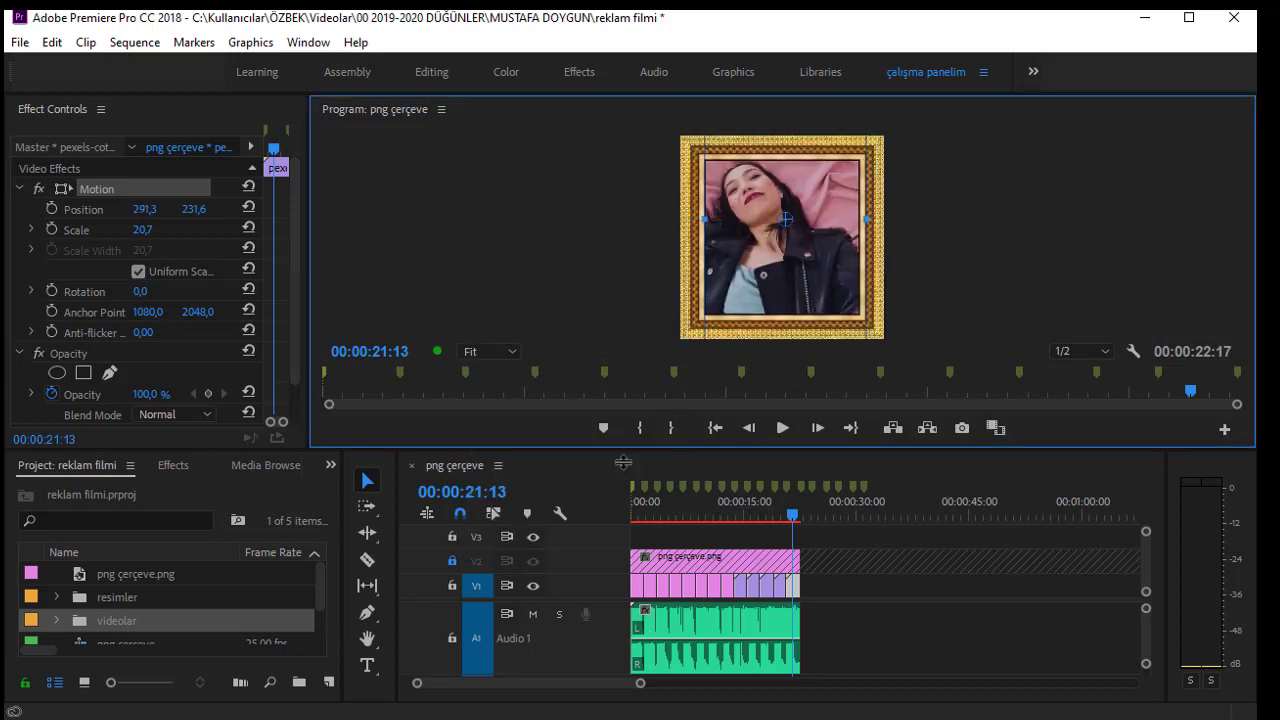
left_click_drag(623, 462, 630, 632)
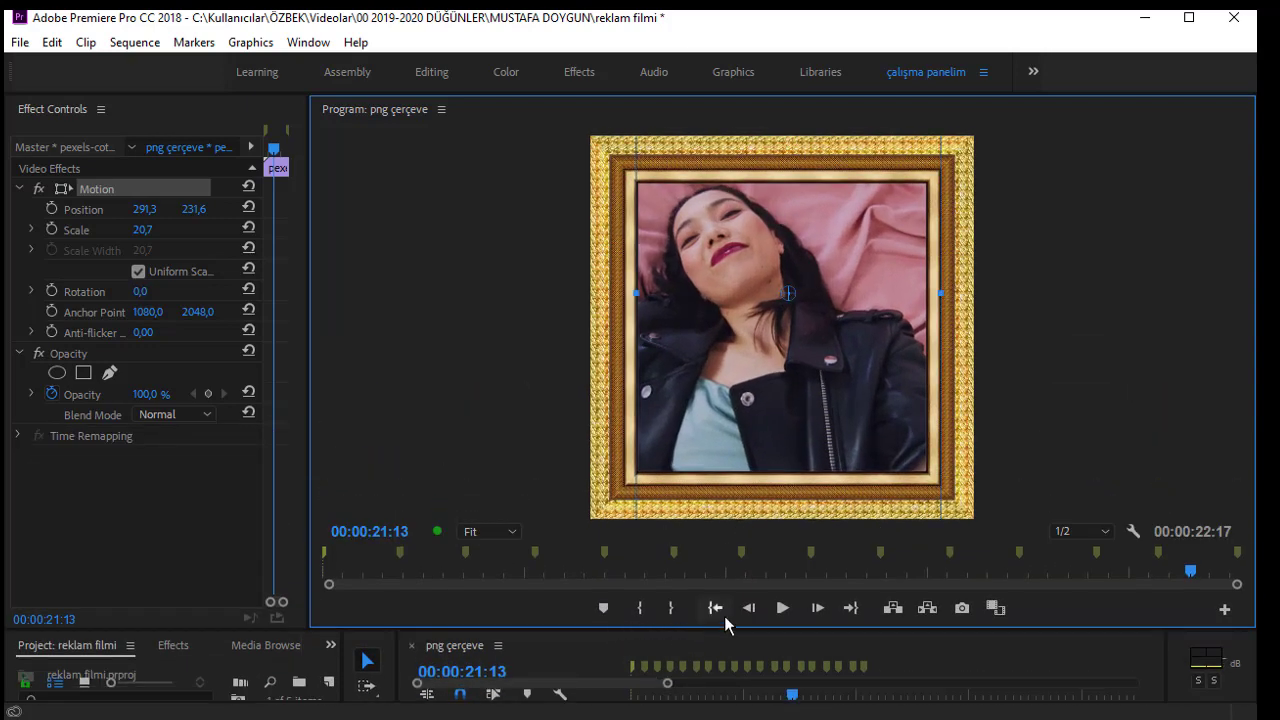
Play the framed sequence from the start and stop at about 00:00:20:11.
left_click(715, 607)
left_click(782, 607)
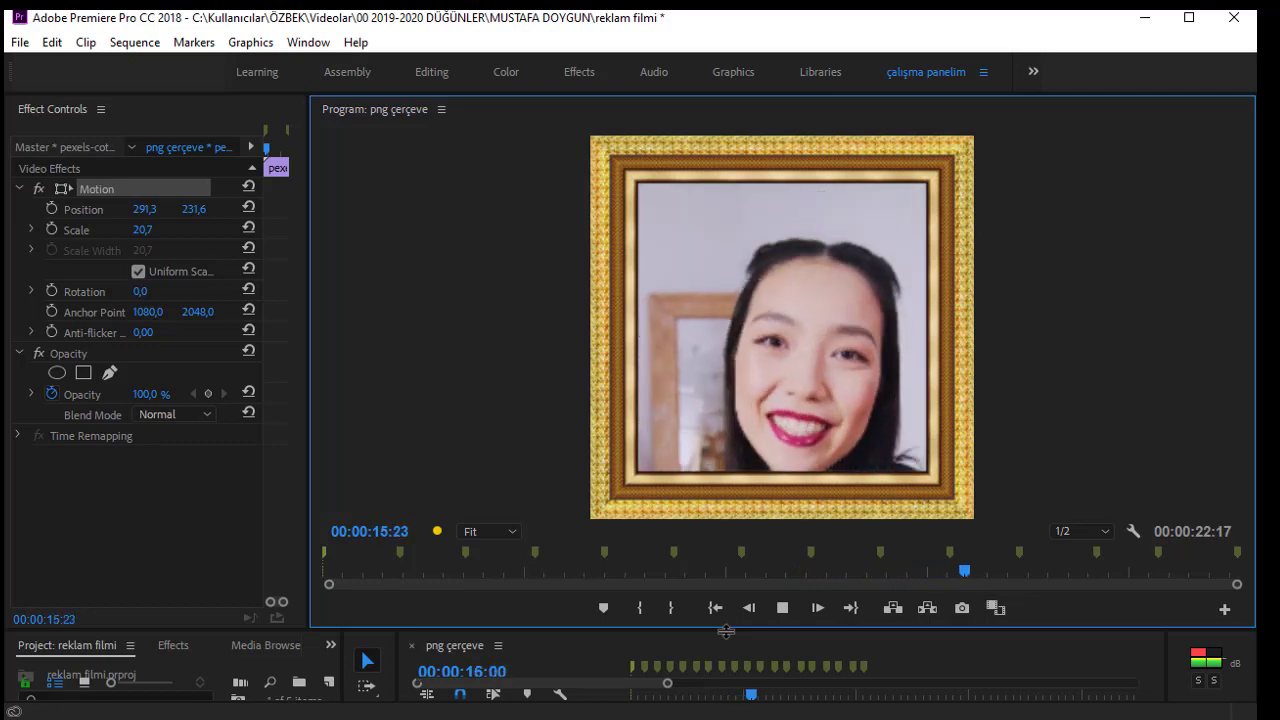
left_click(782, 609)
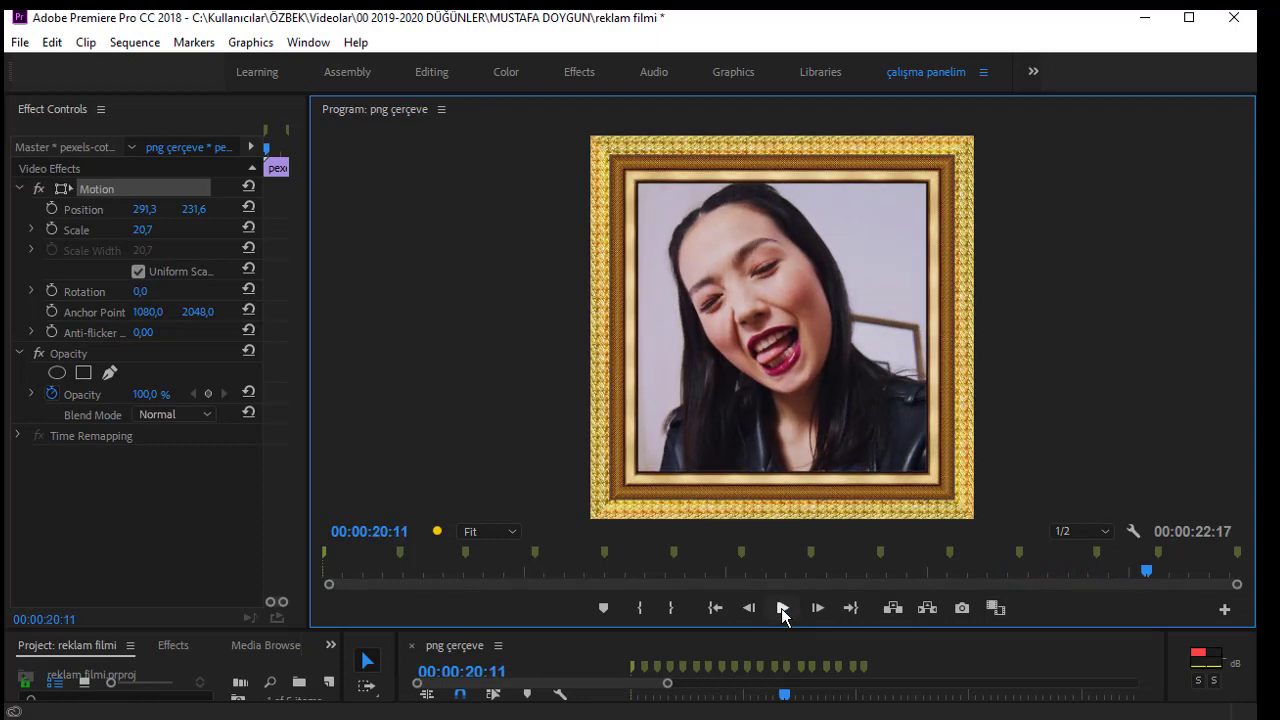